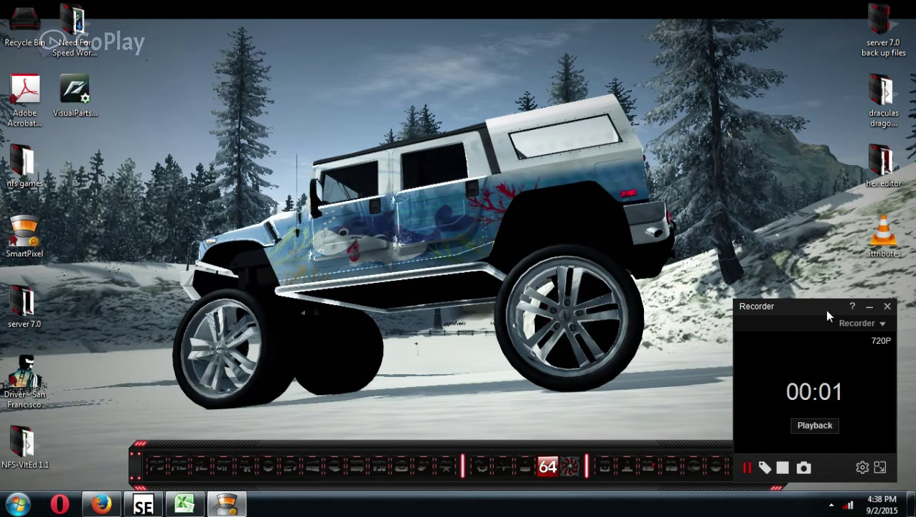
- Minimise the recorder window to reveal the desktop and its shortcuts
left_click(870, 307)
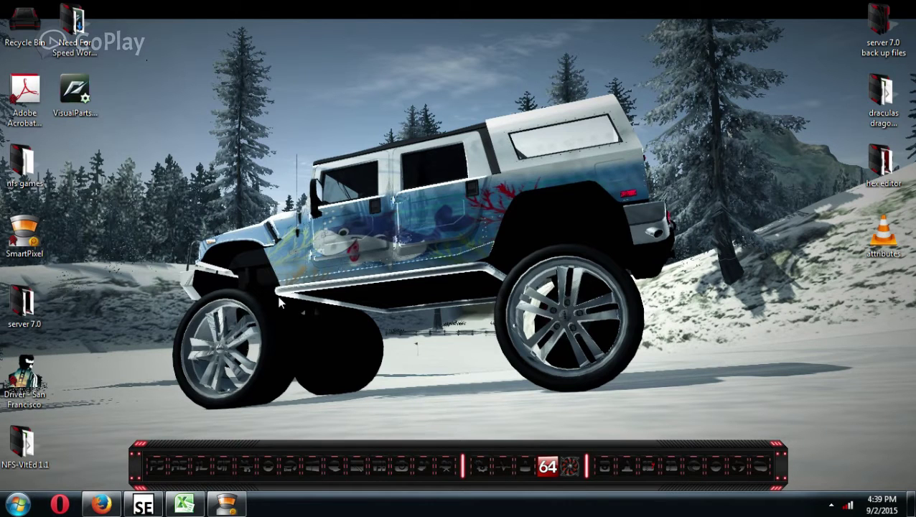
- Open the NFS-VltEd 1.1 desktop folder, close and reopen it, then launch the NFS-VltEd editor
double_click(20, 439)
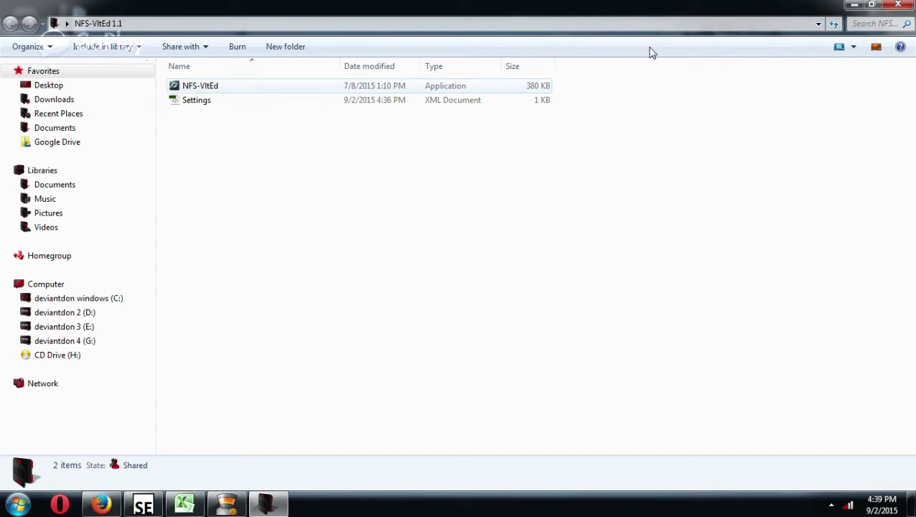
left_click(897, 5)
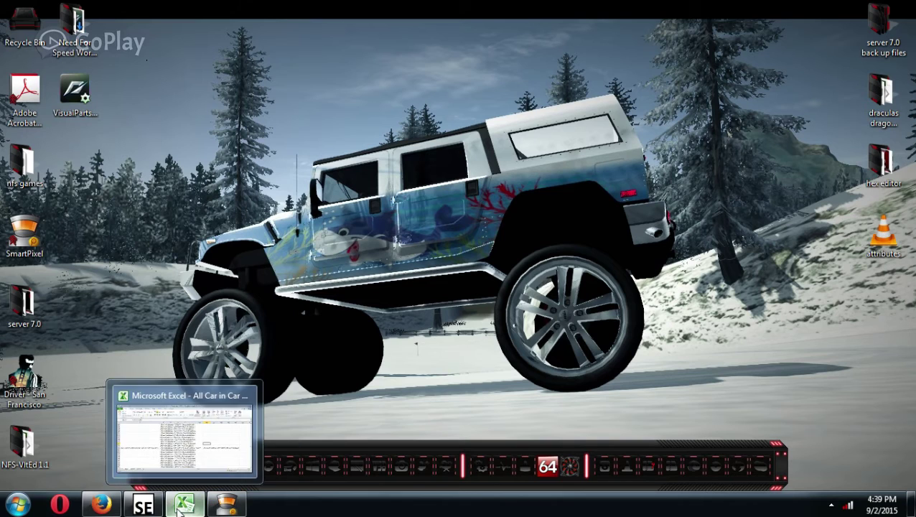
double_click(28, 453)
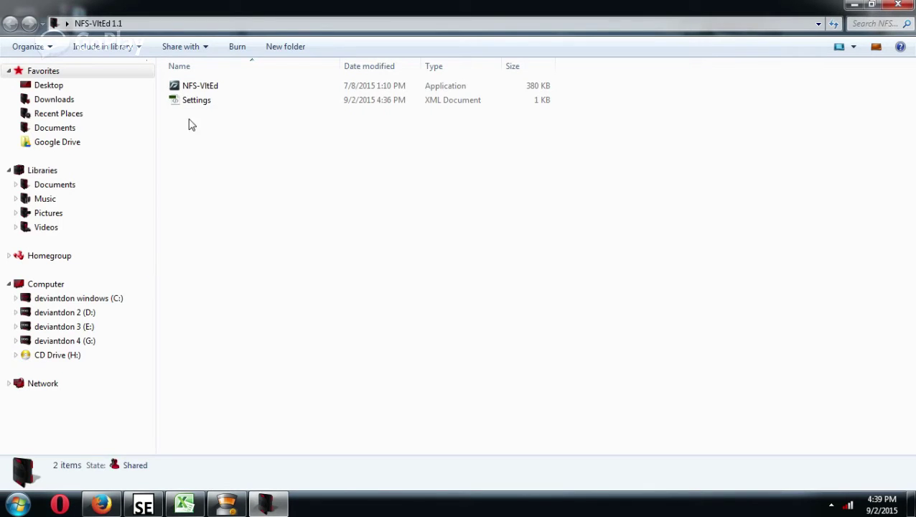
double_click(205, 85)
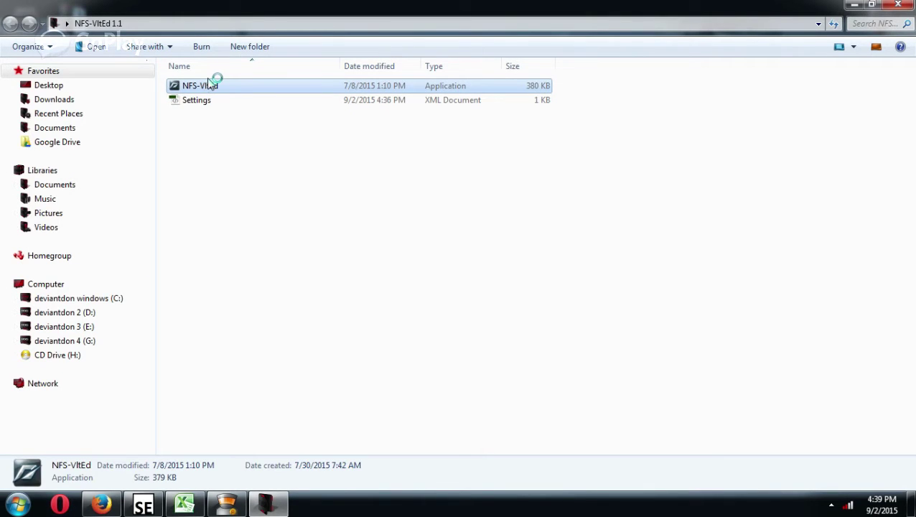
- Close the Explorer window behind NFS-VltEd and nudge the editor window slightly right
left_click(898, 5)
mouse_move(452, 91)
left_mouse_down()
mouse_move(462, 94)
mouse_move(464, 81)
mouse_move(448, 92)
left_mouse_up()
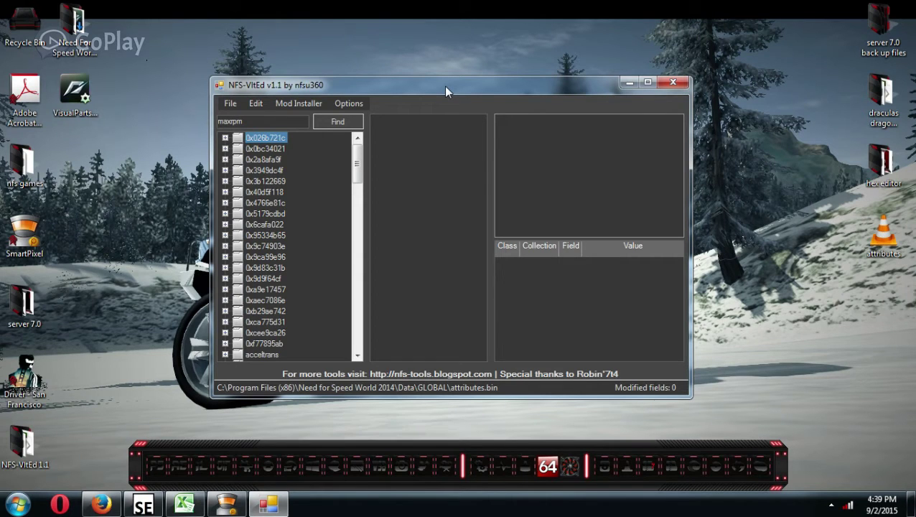
- Open Computer and check Folder Options' View tab for the show-hidden-files setting
left_click(18, 504)
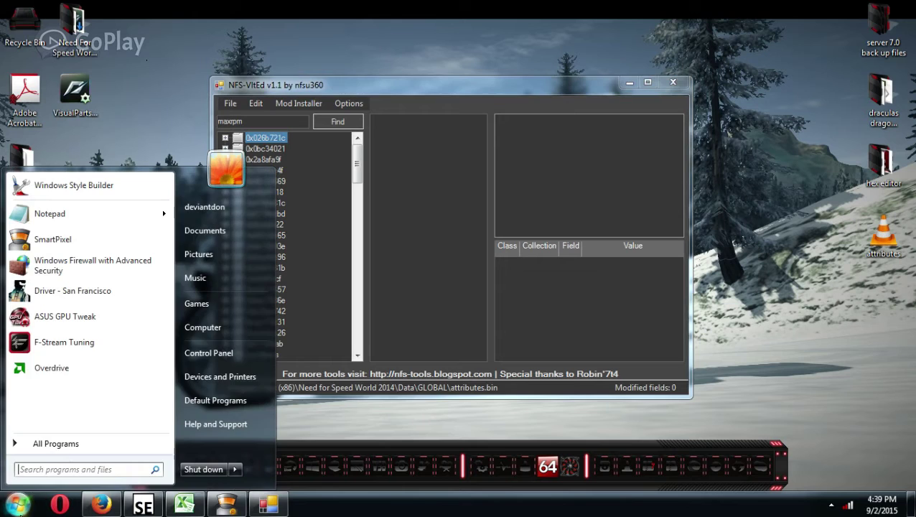
left_click(202, 327)
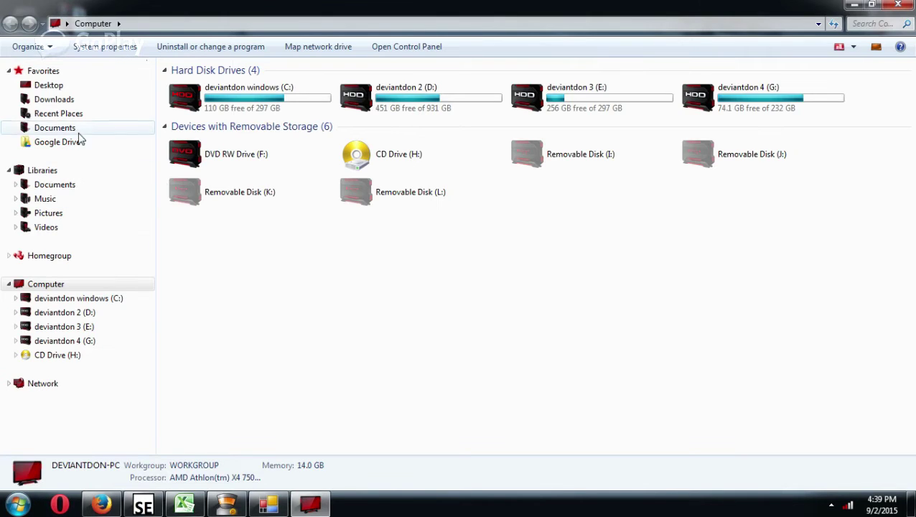
left_click(50, 49)
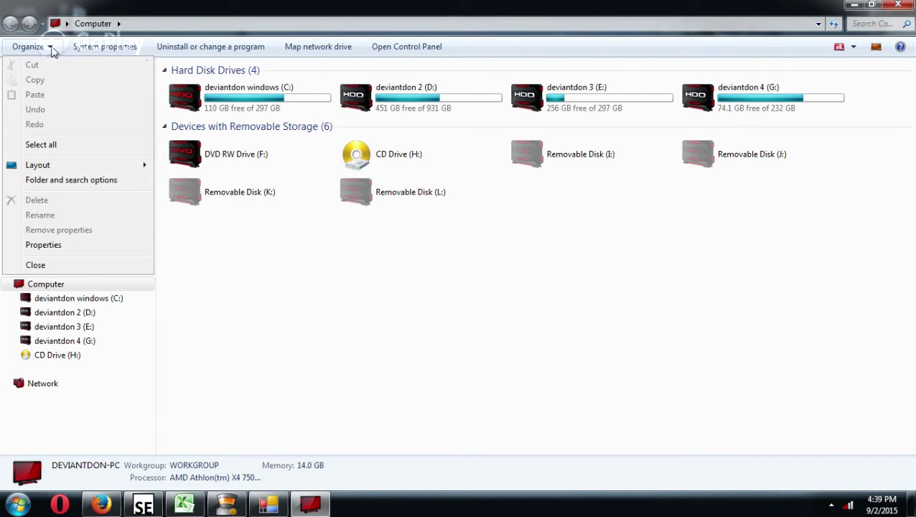
left_click(61, 179)
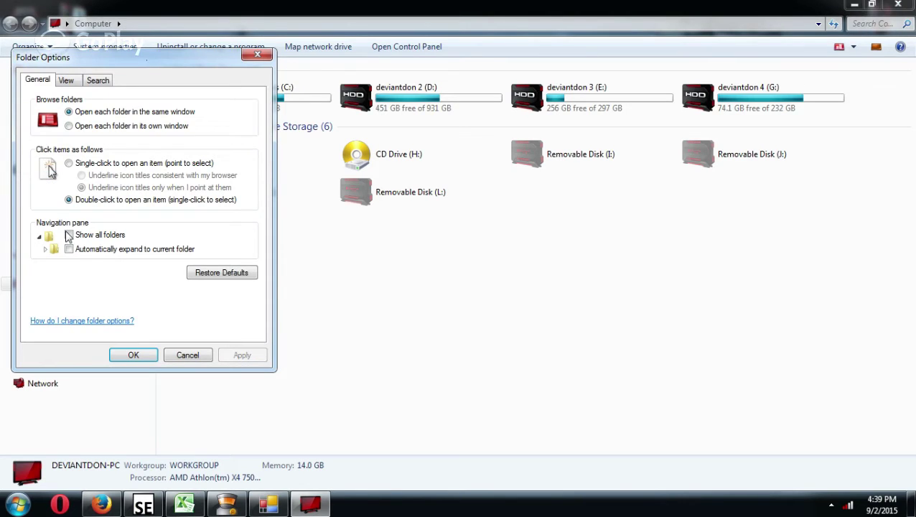
left_click(67, 81)
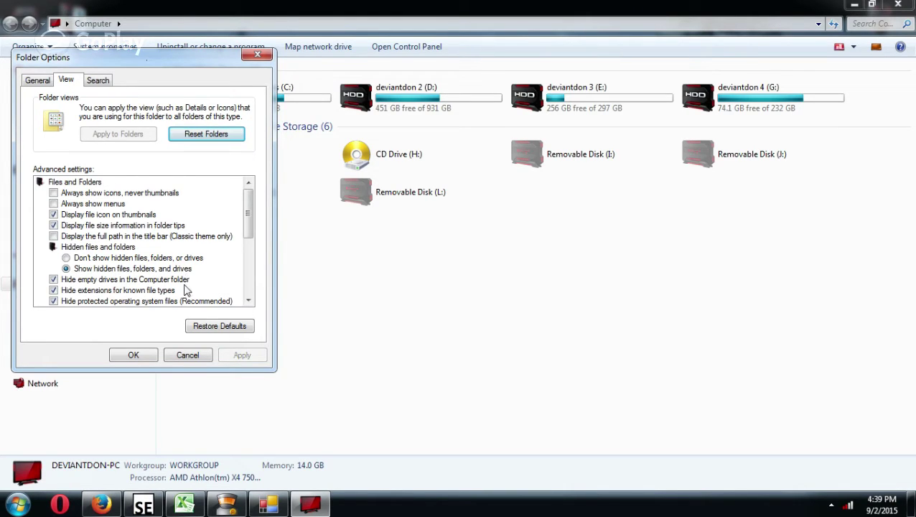
- Browse the C: drive's ProgramData folder, then close that window
left_click(183, 362)
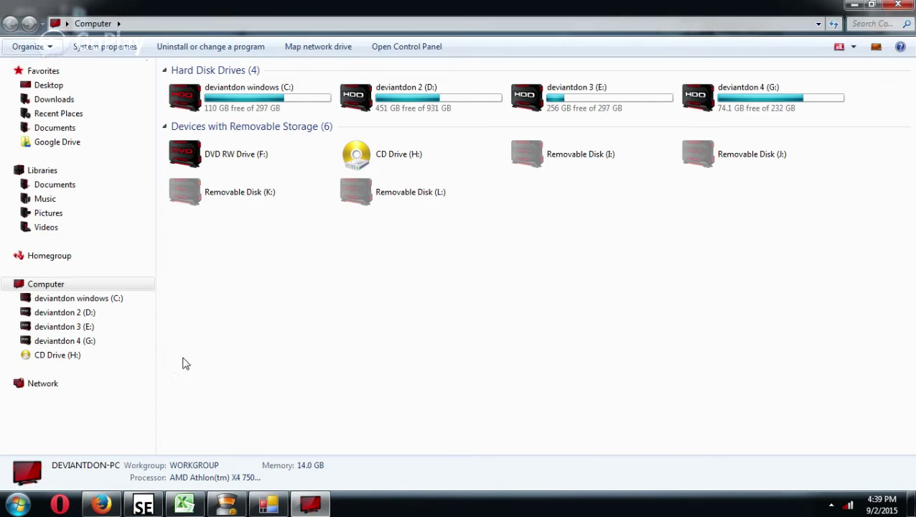
left_click(175, 86)
double_click(174, 86)
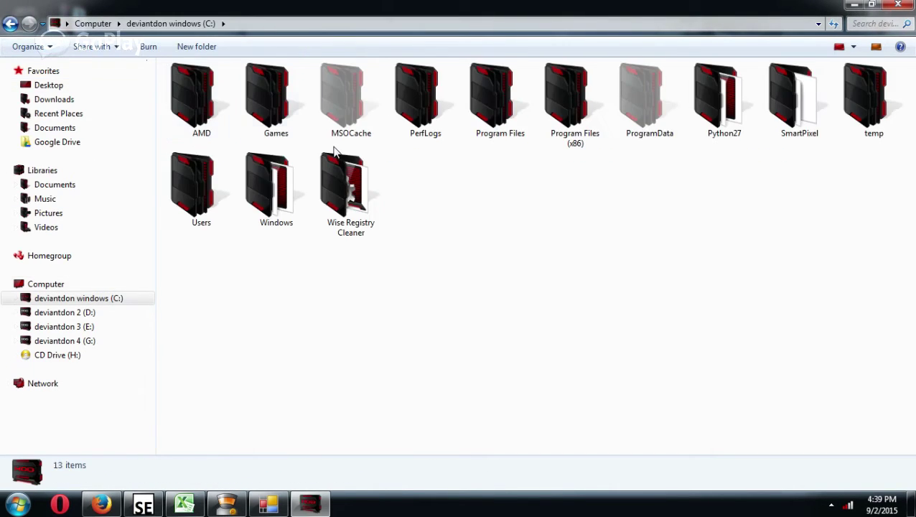
double_click(655, 141)
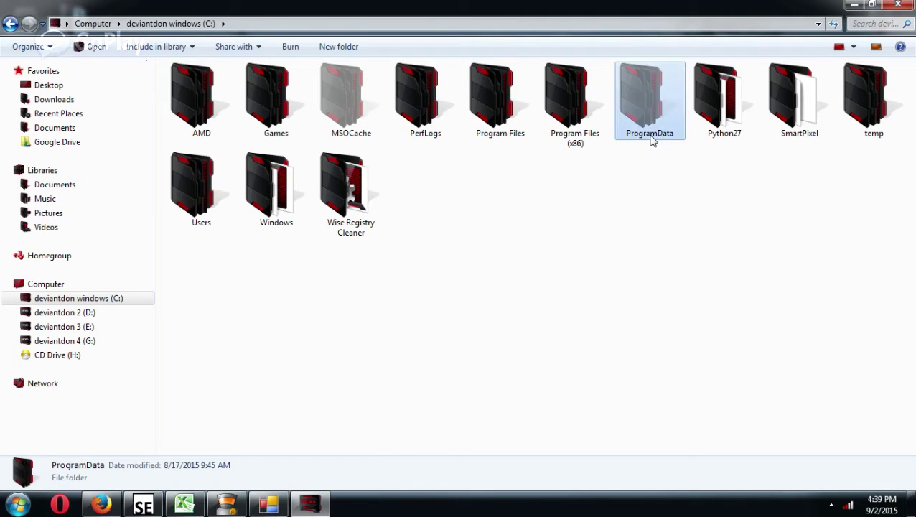
scroll(253, 405, "down", 3)
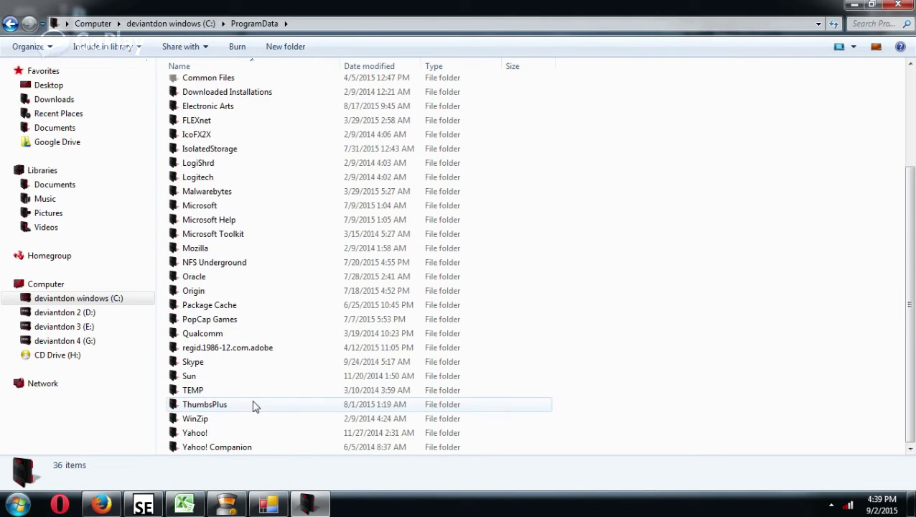
scroll(253, 405, "up", 3)
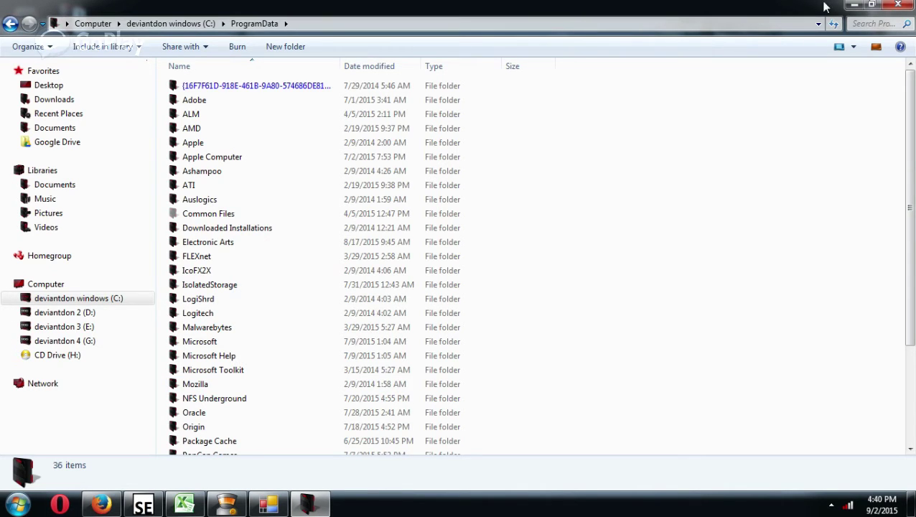
left_click(899, 5)
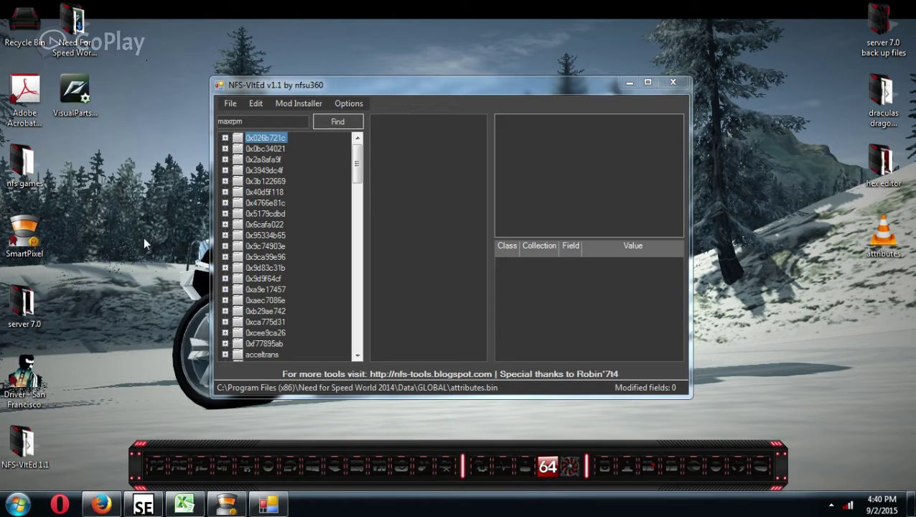
- Locate attributes in Need For Speed World\Data\GLOBAL, then close Explorer
double_click(75, 32)
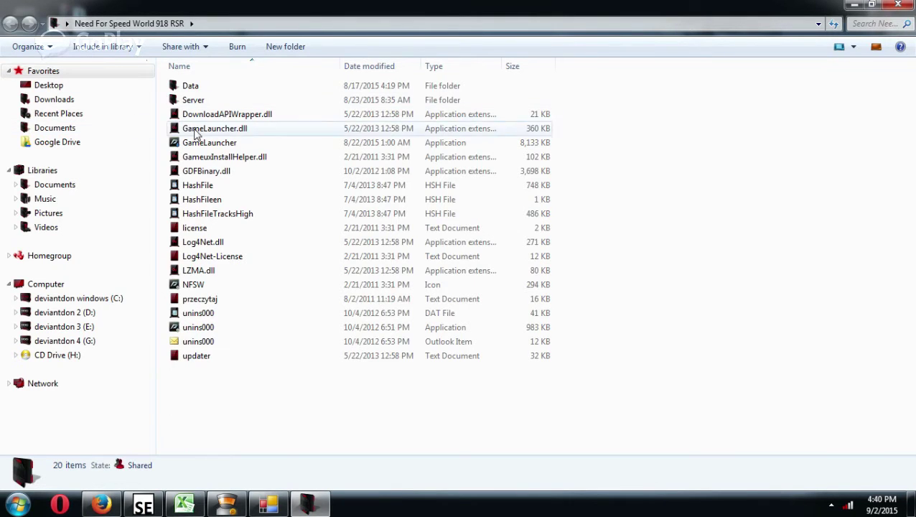
double_click(190, 86)
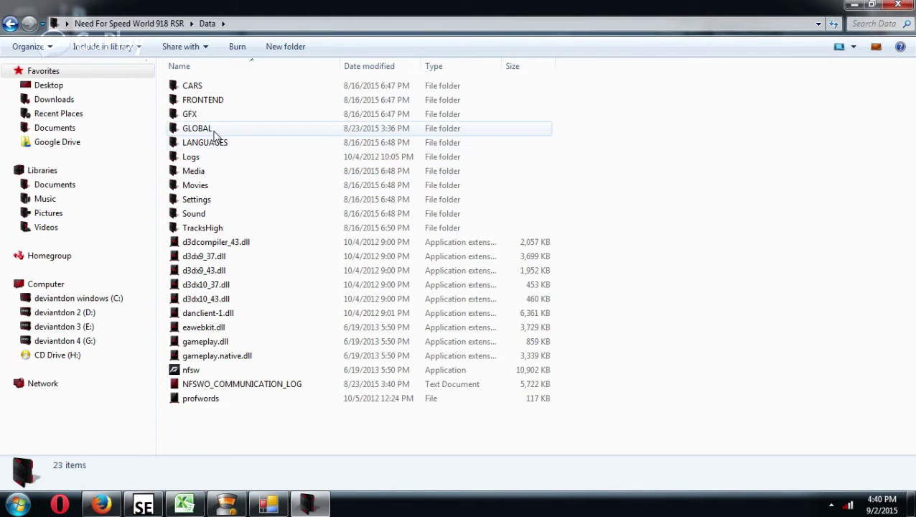
double_click(208, 129)
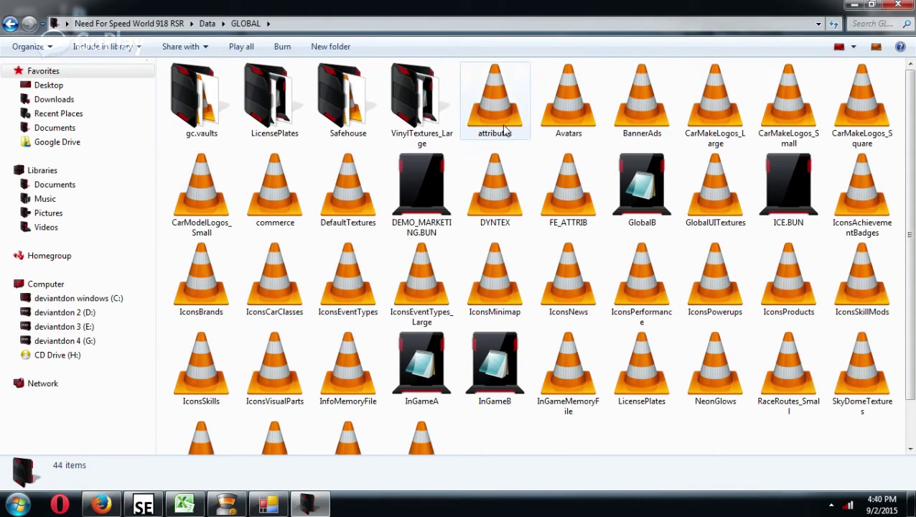
left_click(503, 126)
left_click(898, 6)
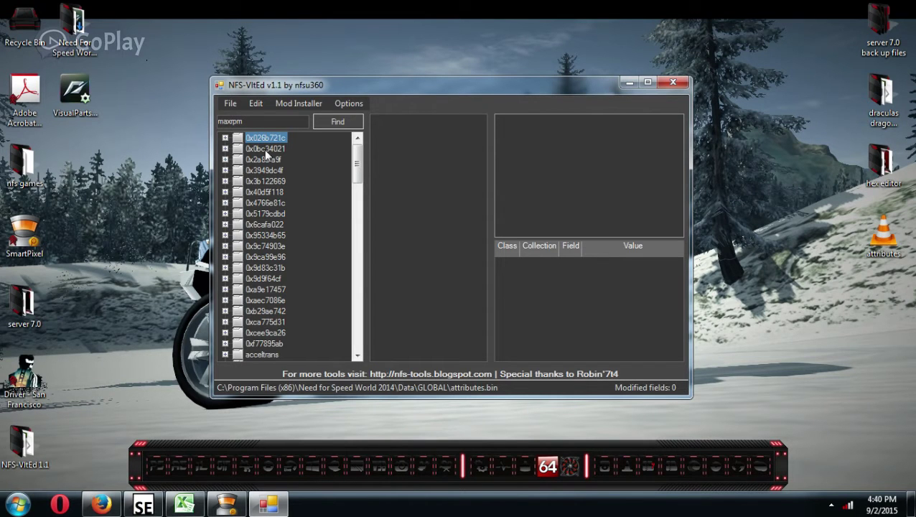
- Open attributes.bin from C:\Program Files (x86)\Need for Speed World 2014\Data\GLOBAL
left_click(229, 103)
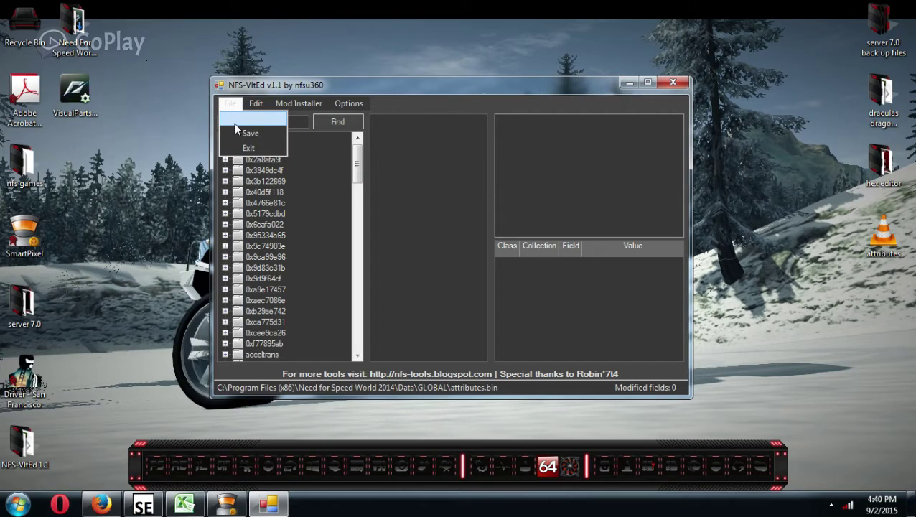
left_click(234, 120)
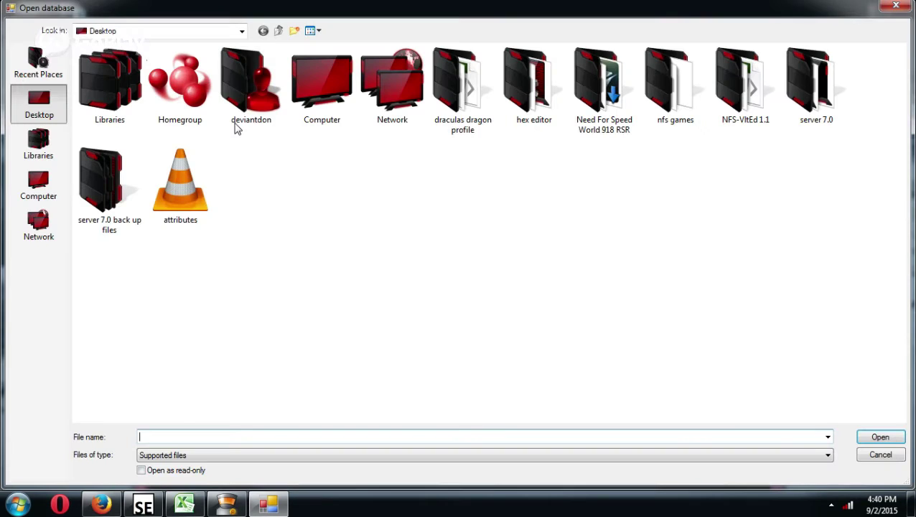
left_click(44, 198)
double_click(177, 88)
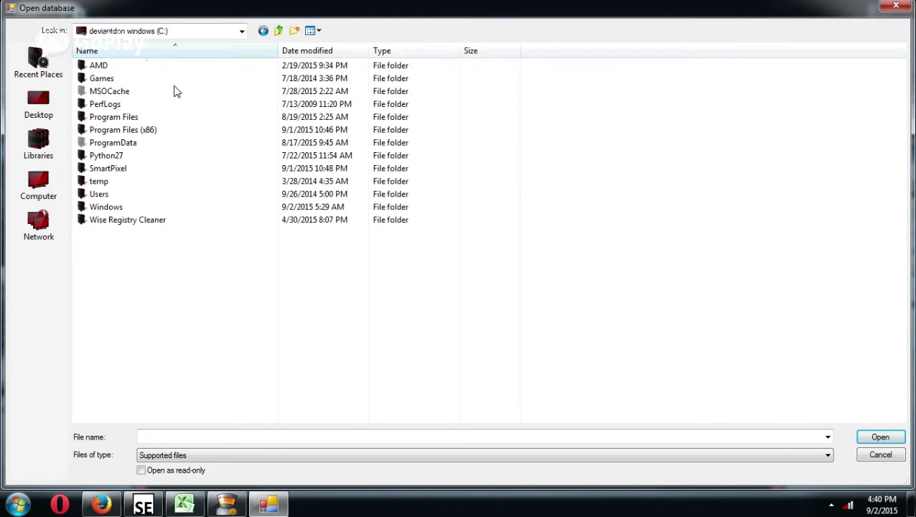
double_click(158, 133)
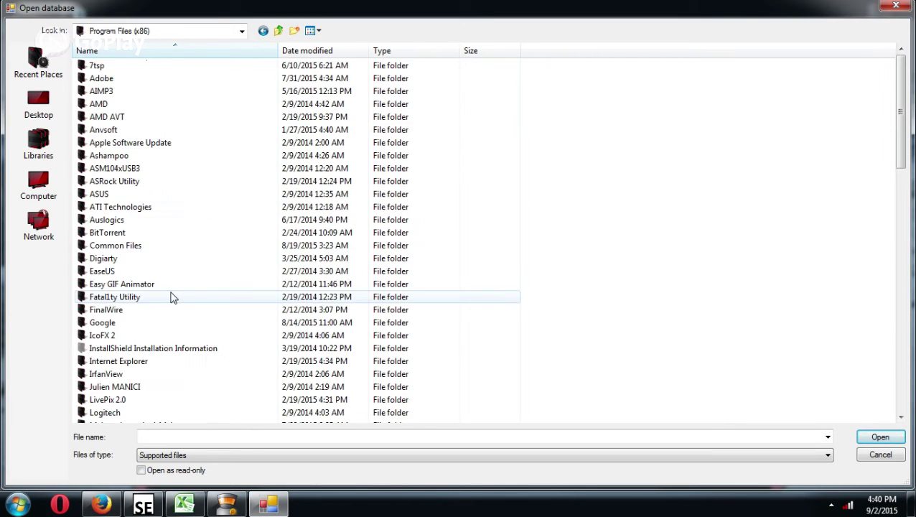
scroll(172, 297, "down", 6)
scroll(172, 297, "down", 1)
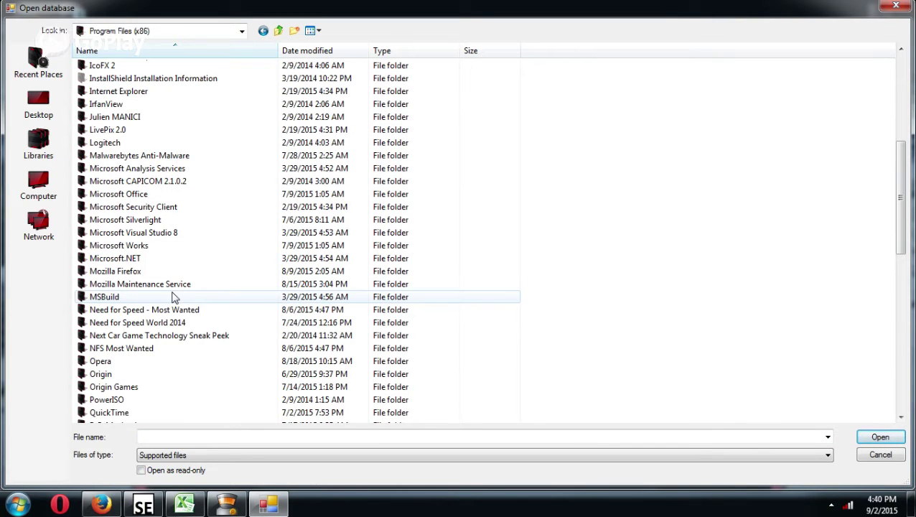
double_click(163, 322)
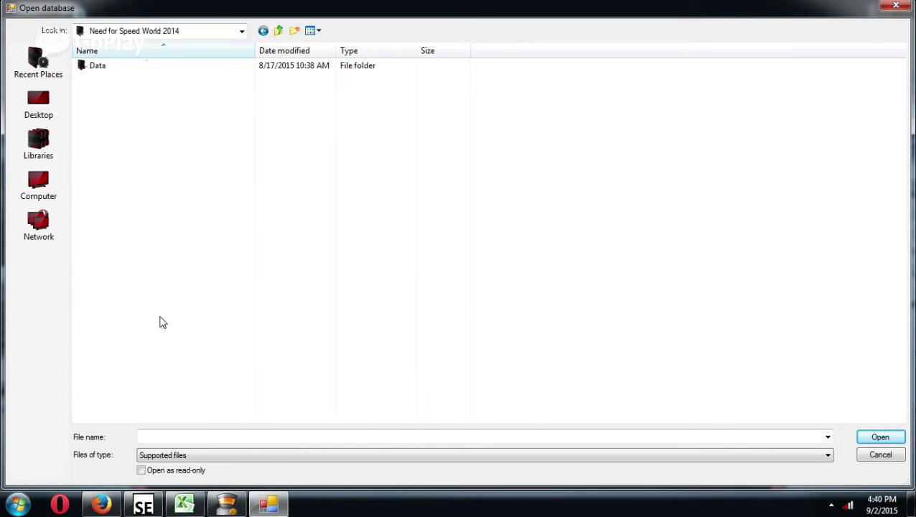
double_click(101, 72)
left_click(104, 105)
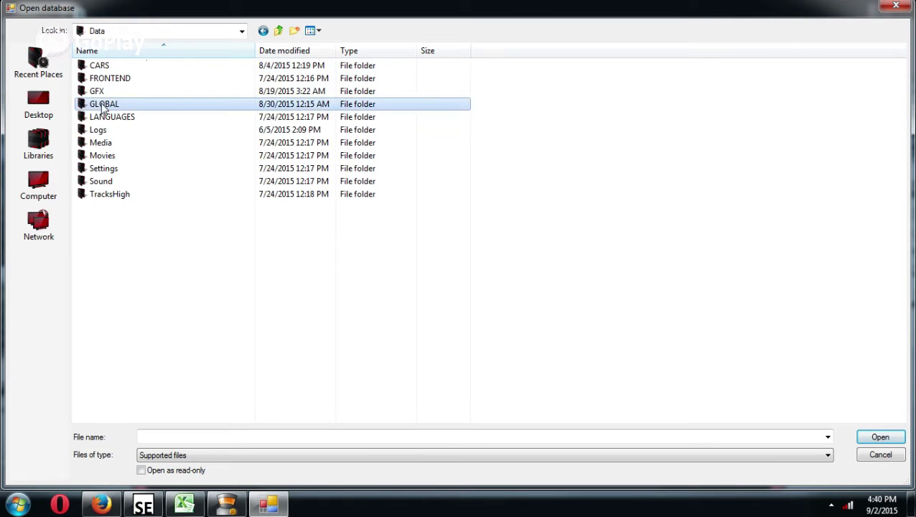
double_click(104, 106)
double_click(163, 118)
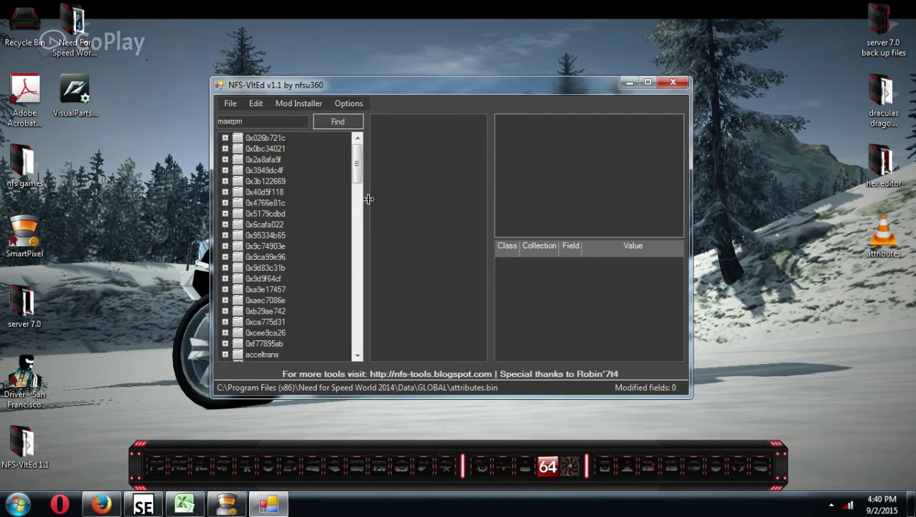
- Expand ecar > default > racers and scroll the tree down through the car list
left_click_drag(357, 164, 357, 236)
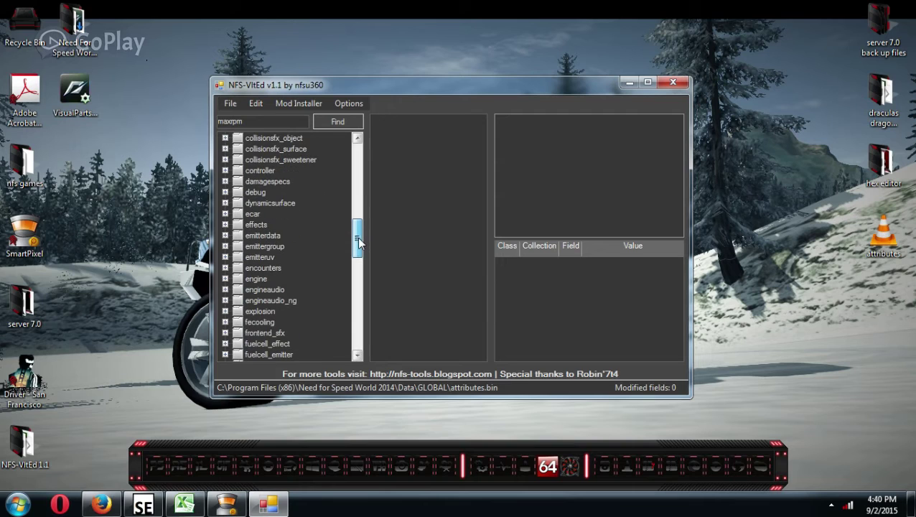
left_click(225, 214)
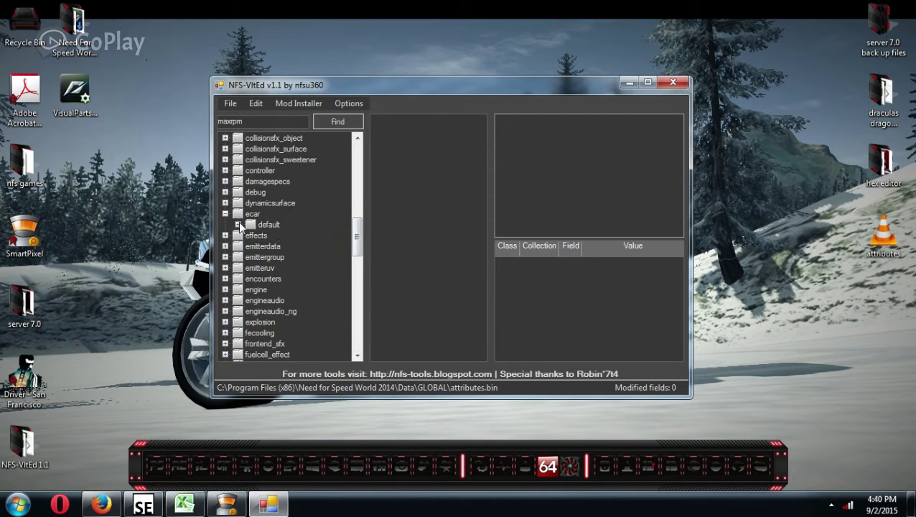
left_click(237, 225)
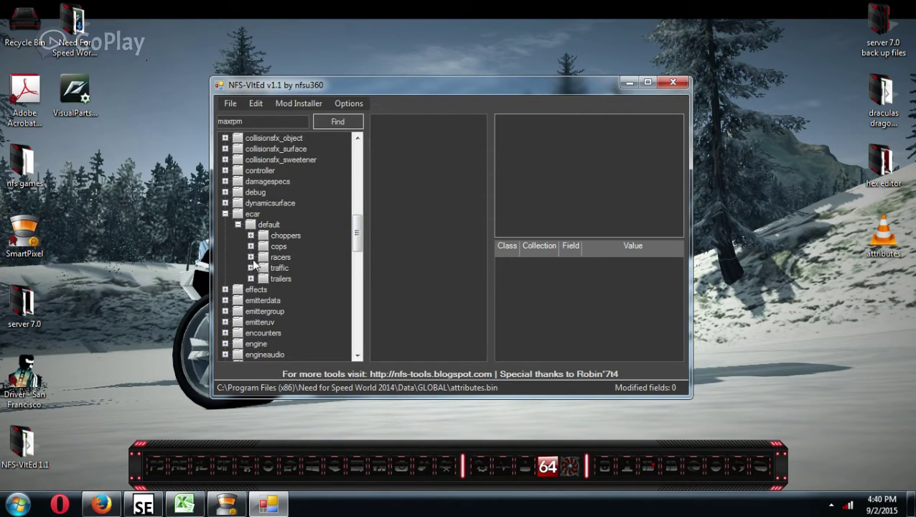
left_click(251, 257)
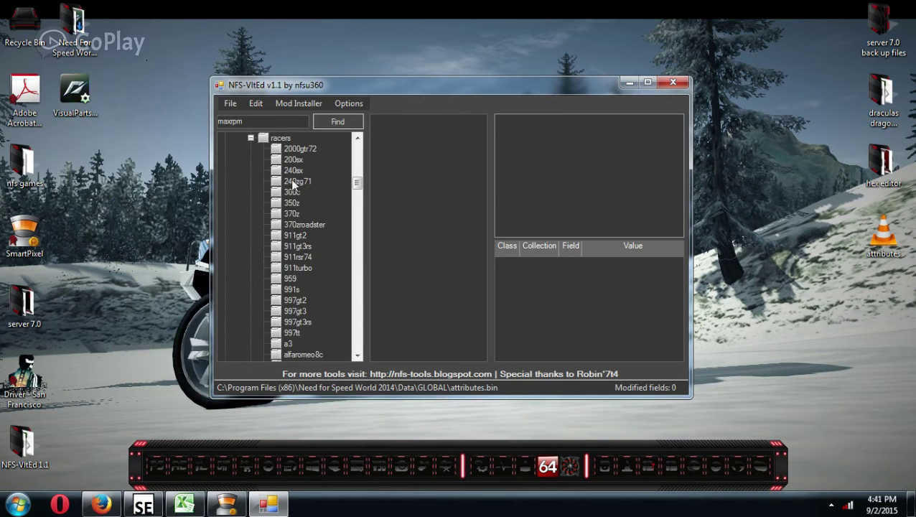
left_click_drag(353, 185, 354, 259)
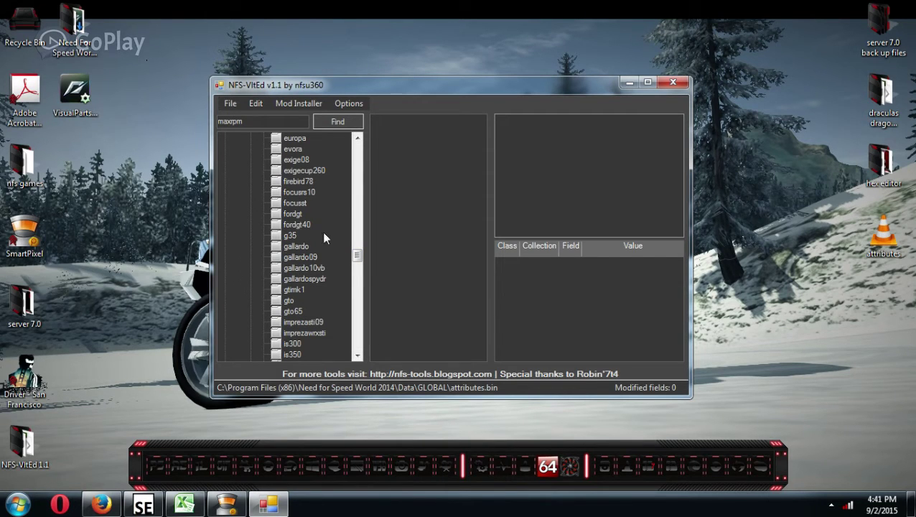
- Select fordgt, then g35 to show its fields, and move the editor window higher
left_click(291, 215)
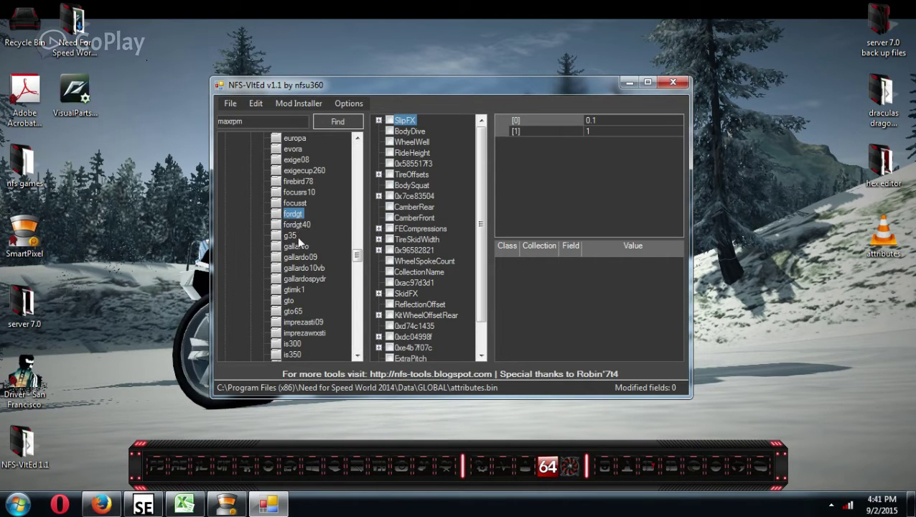
left_click(290, 235)
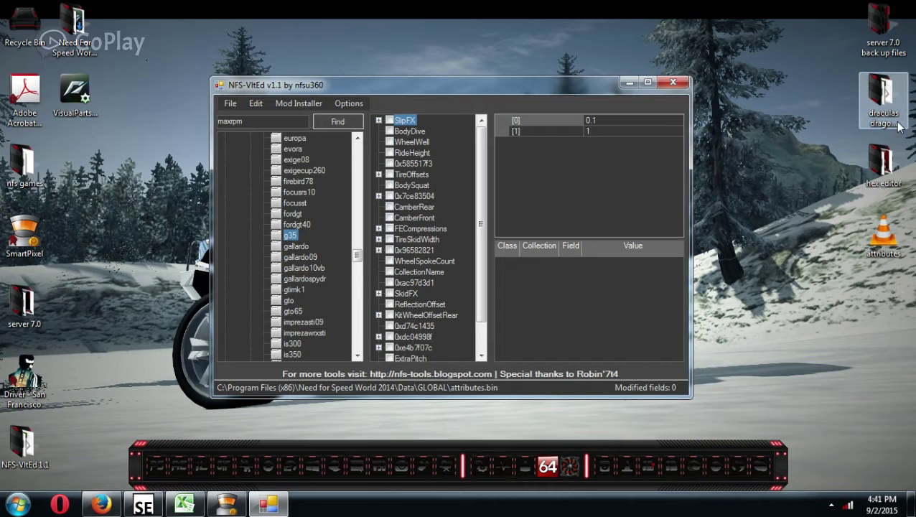
left_click_drag(407, 84, 420, 45)
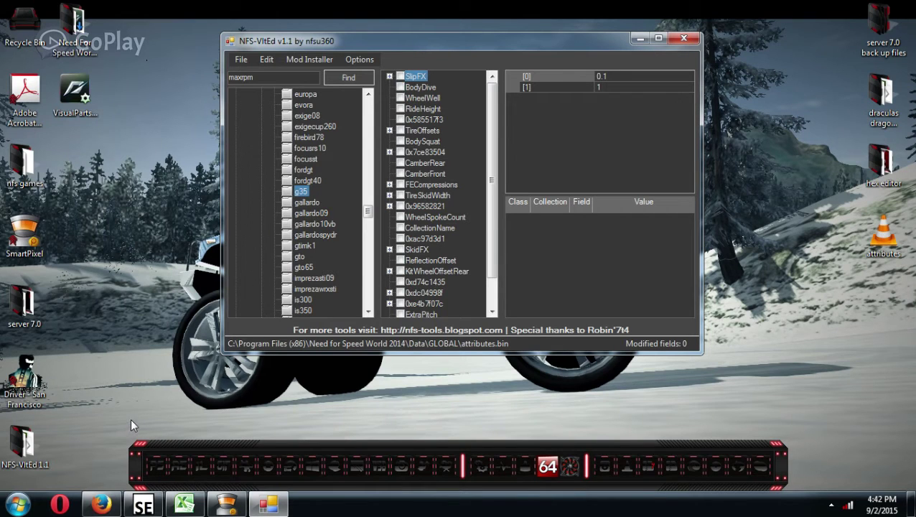
- Bring up the car index workbook in Excel and scroll back to column A, row 1
left_click(184, 505)
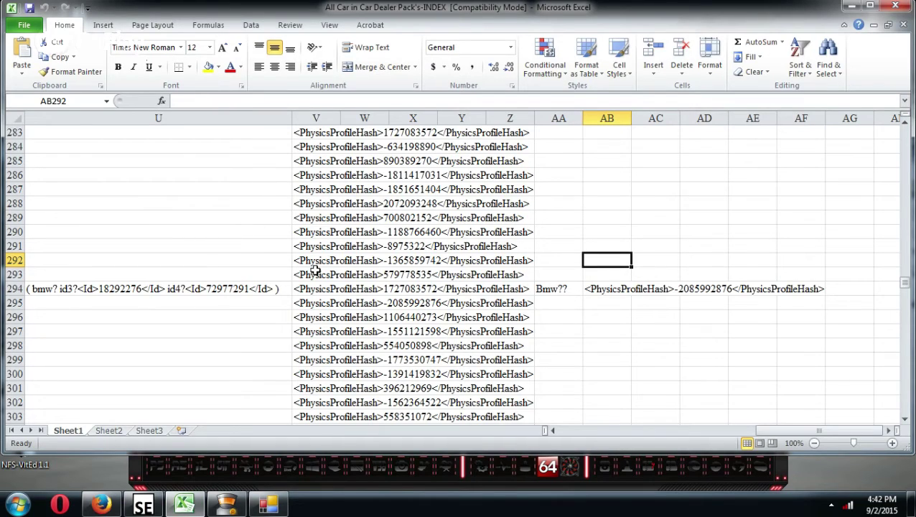
scroll(317, 270, "up", 6)
left_click_drag(780, 431, 579, 426)
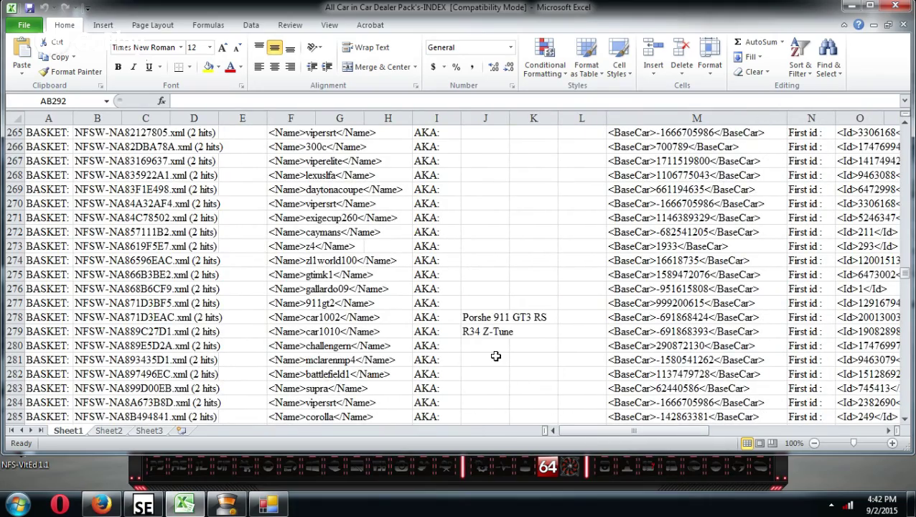
scroll(499, 357, "up", 3)
scroll(498, 356, "up", 20)
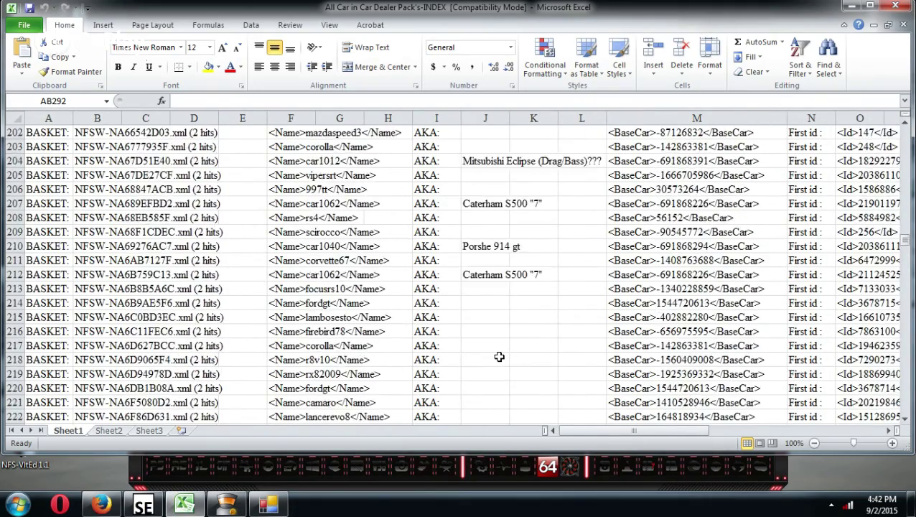
scroll(500, 356, "up", 20)
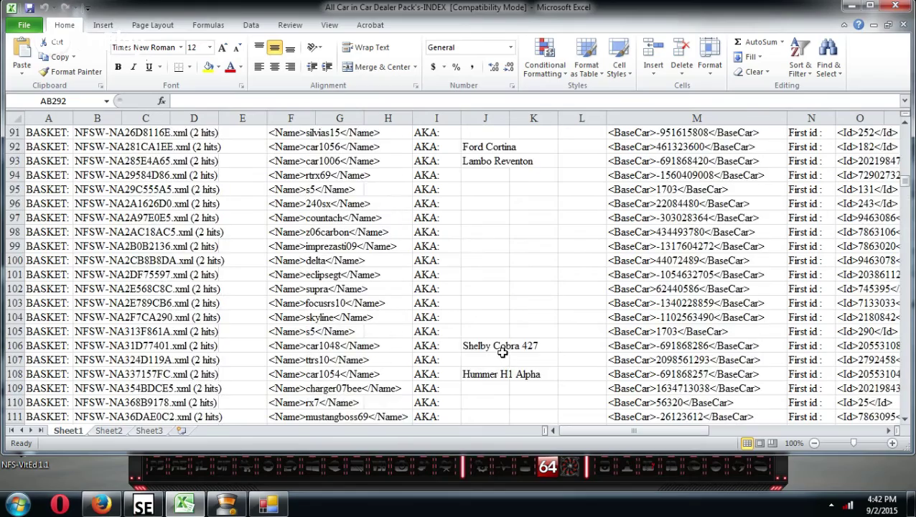
scroll(502, 352, "up", 20)
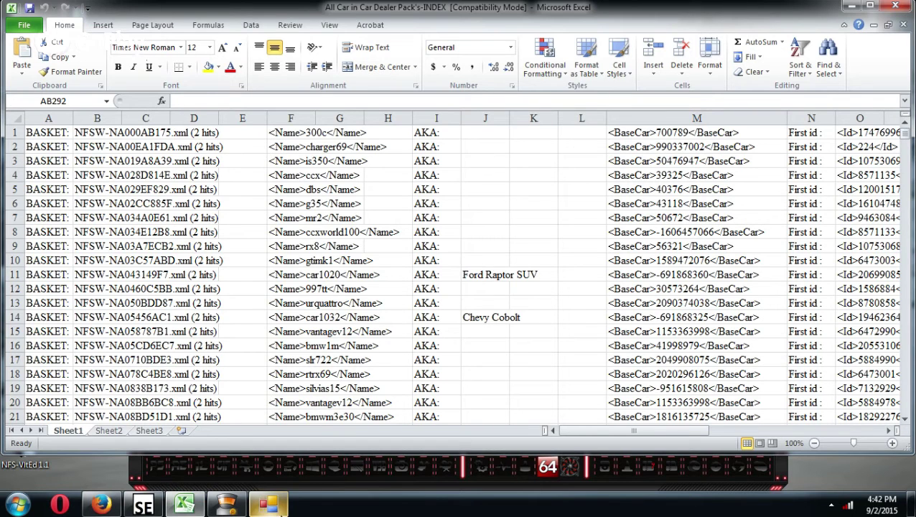
left_click(270, 505)
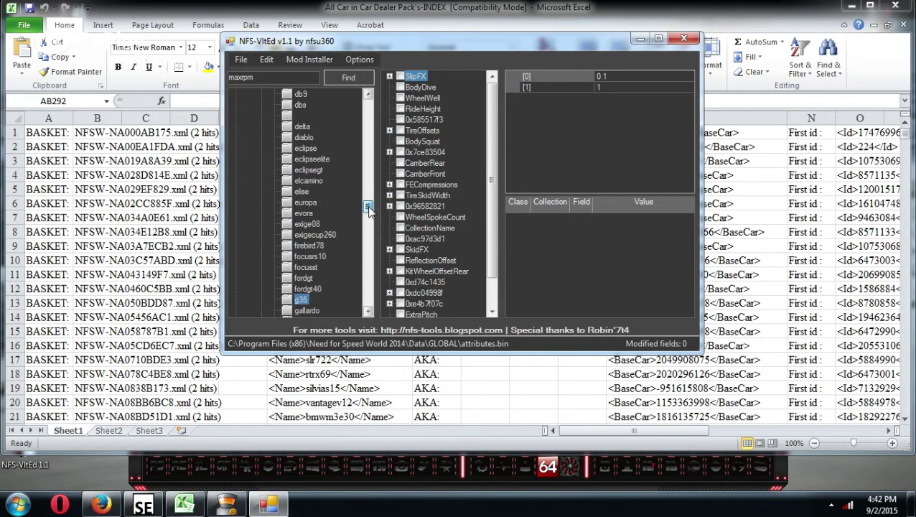
left_click_drag(368, 208, 369, 183)
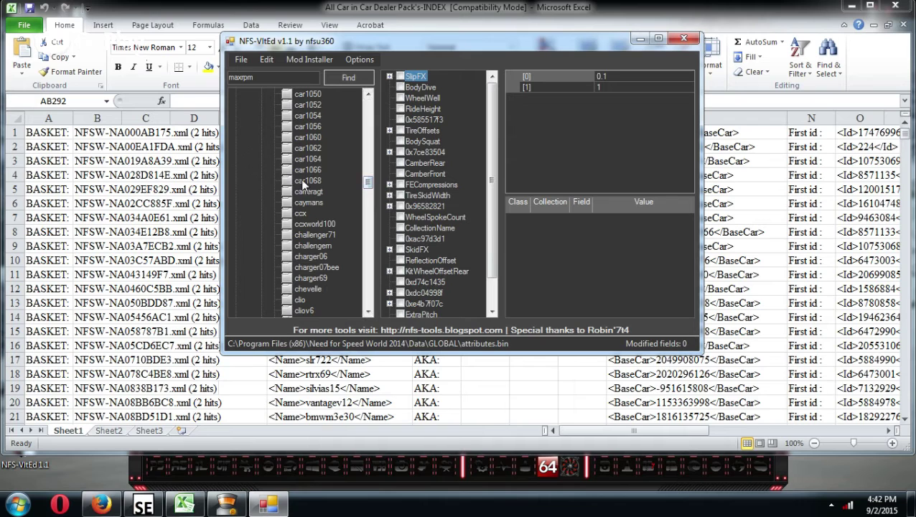
left_click(453, 25)
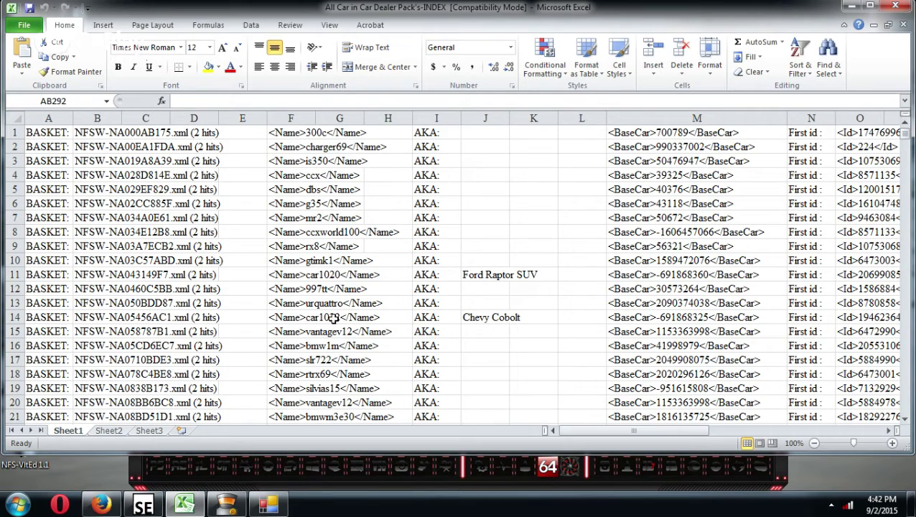
- Match the Chevy Cobolt alias in J14 to car1032 in G14, then close Excel
left_click(466, 317)
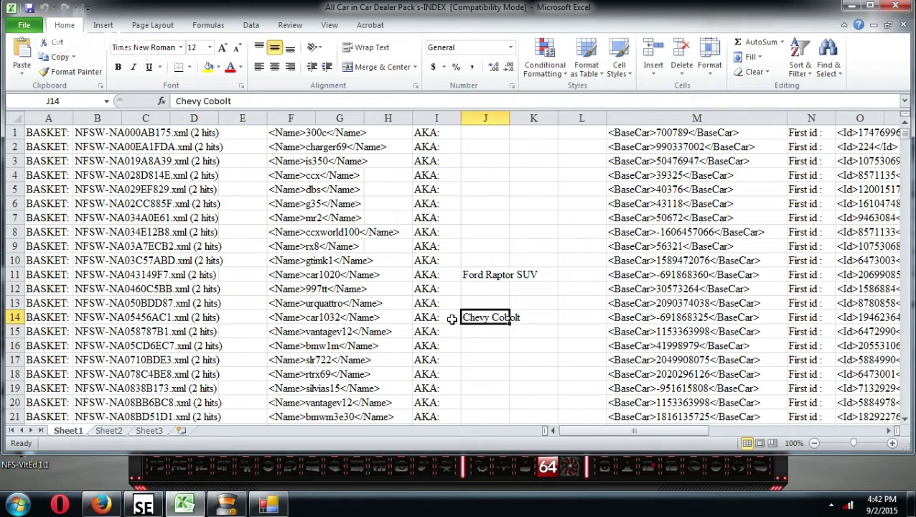
left_click(336, 318)
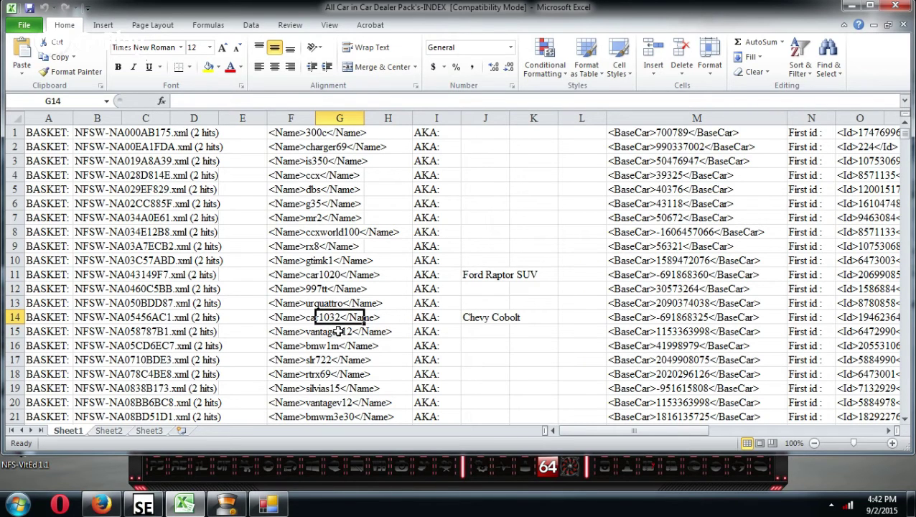
left_click(894, 6)
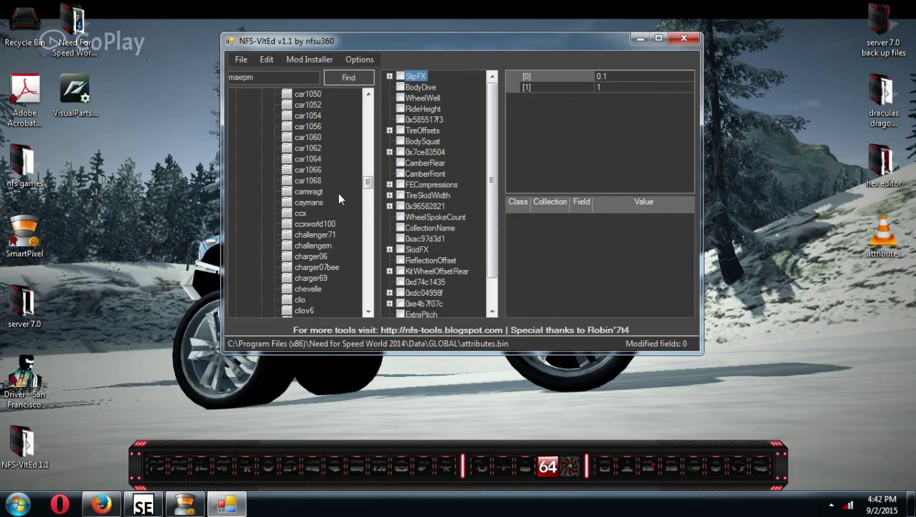
- Select car1032 (Chevy Cobolt) in the tree and view its WheelWell value of 20.5
scroll(339, 199, "up", 4)
left_click(307, 137)
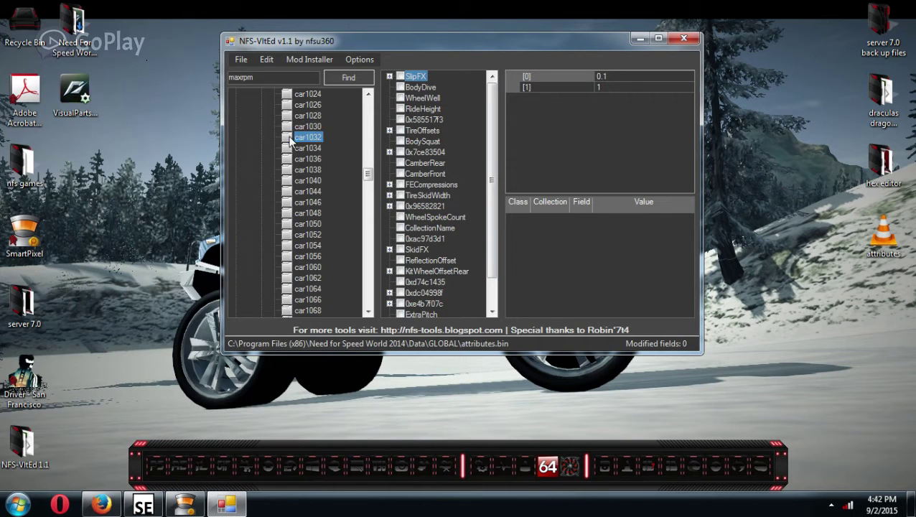
left_click(421, 99)
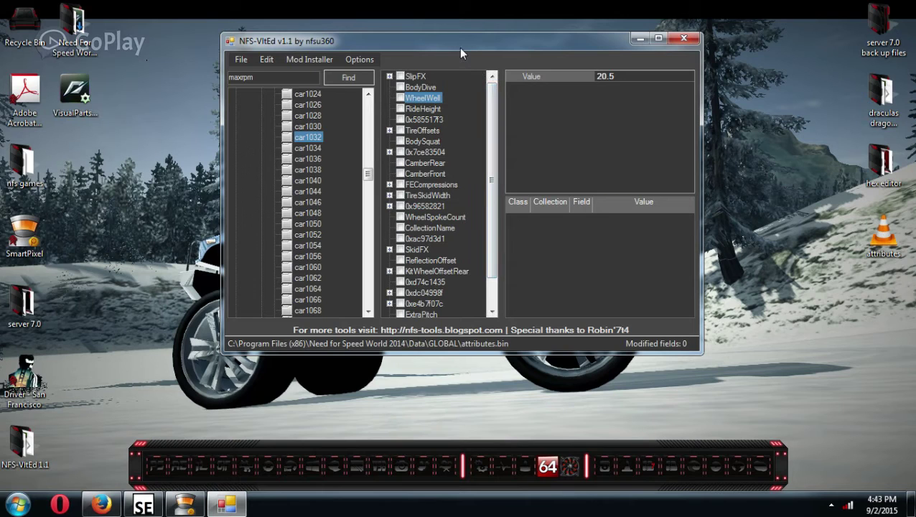
- Try a negative RideHeight on car1032, then remove the minus sign to keep 0.8
left_click(434, 110)
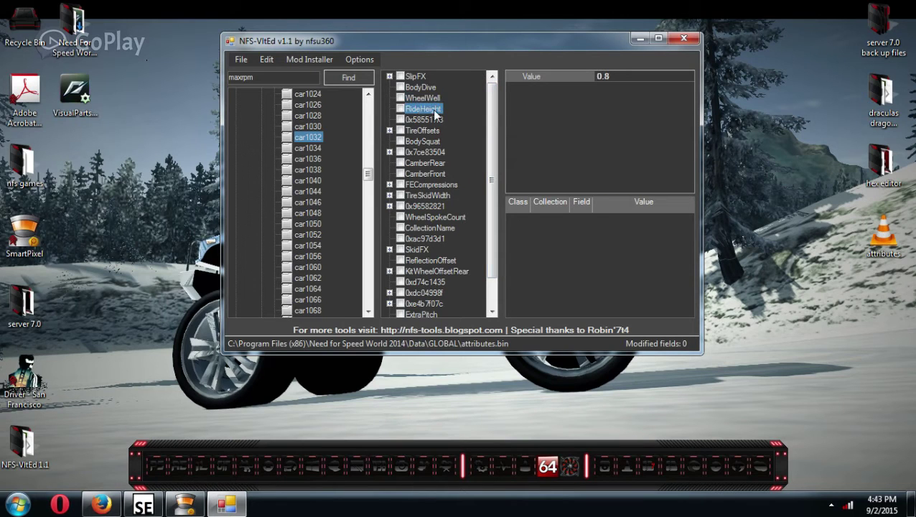
left_click(605, 78)
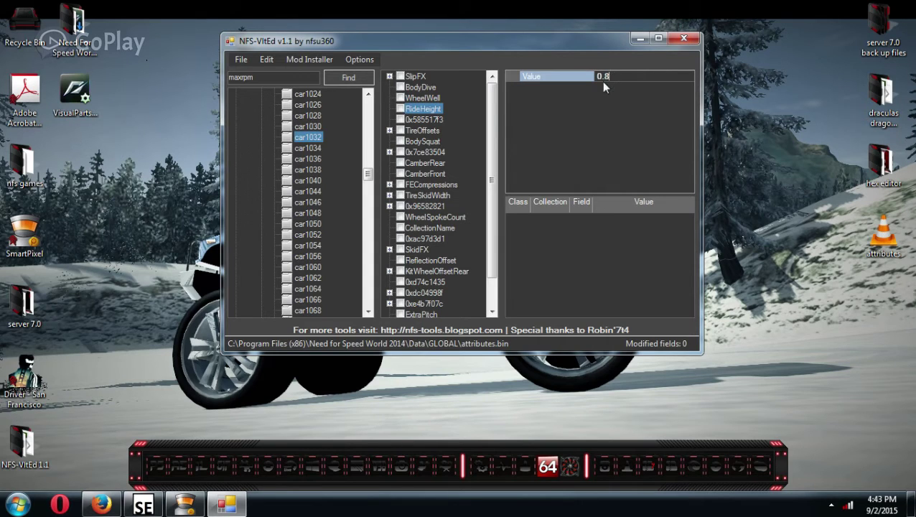
left_click(454, 124)
left_click(595, 77)
type("-")
key("BackSpace")
- Inspect car1032's four TireOffsets, then view BodySquat: DegPerG 2, DegPerSec 10, MaxG 0.5
left_click(424, 133)
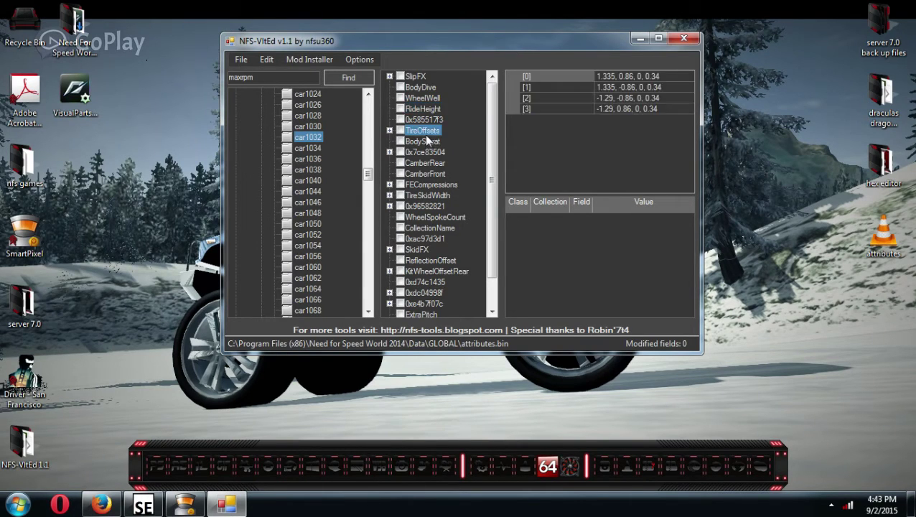
left_click(389, 131)
left_click(413, 142)
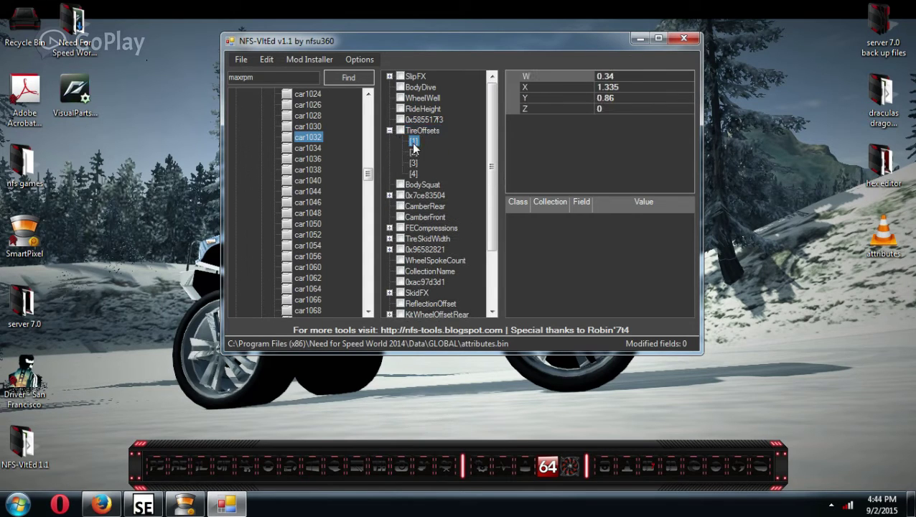
left_click(620, 77)
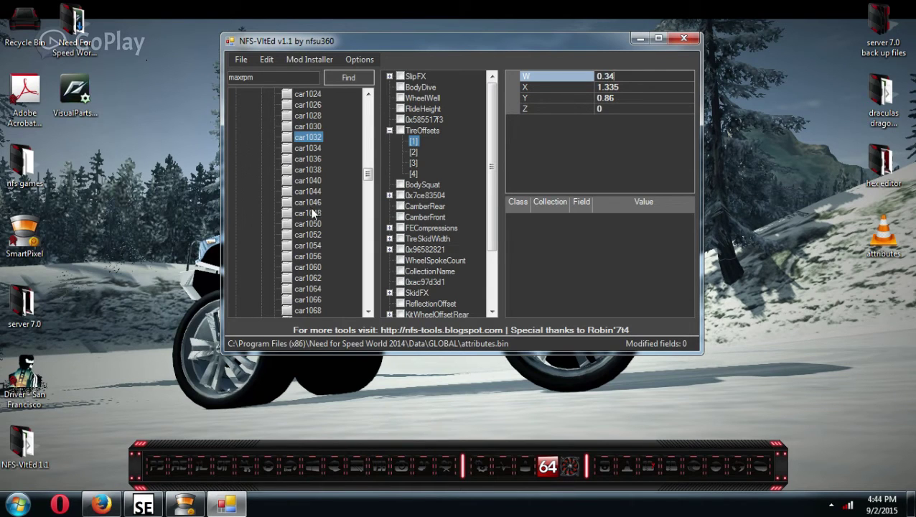
left_click(414, 152)
left_click(414, 164)
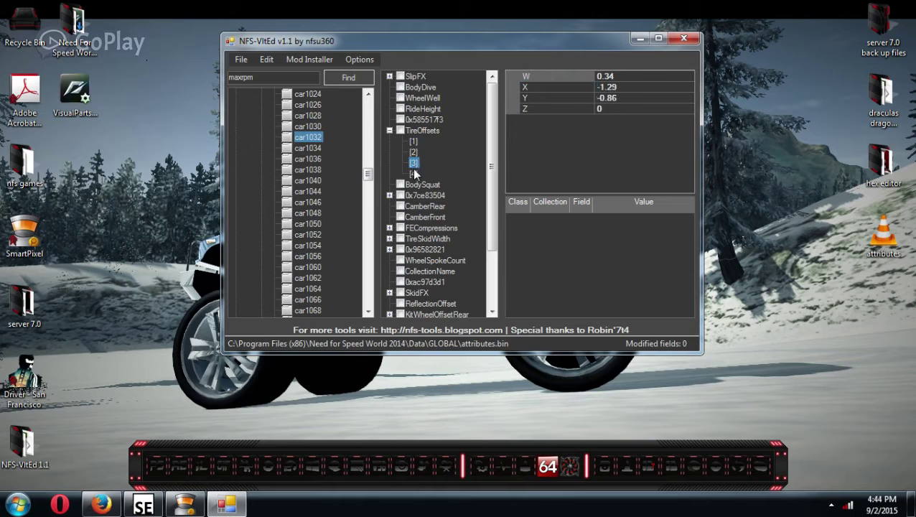
left_click(414, 172)
left_click(417, 185)
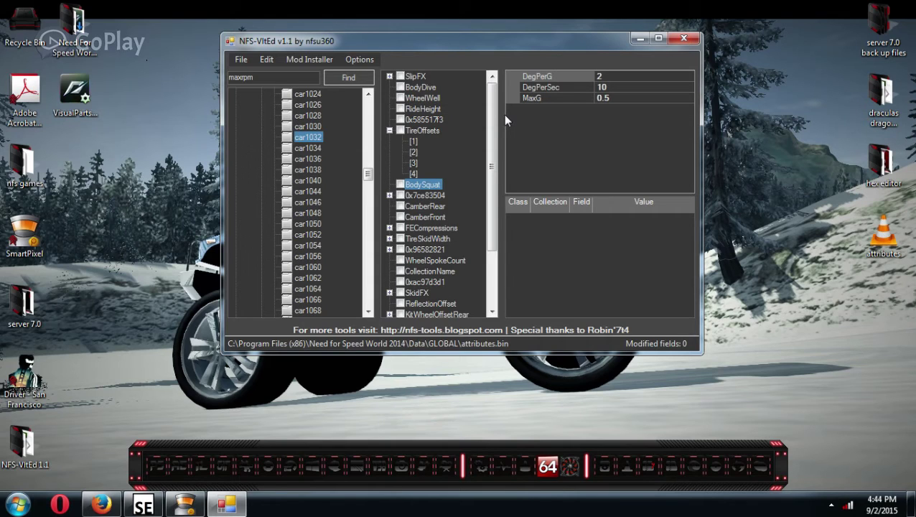
- View car1032's CamberRear value of 0.2 and CamberFront value of 0.3
left_click(427, 208)
left_click(432, 218)
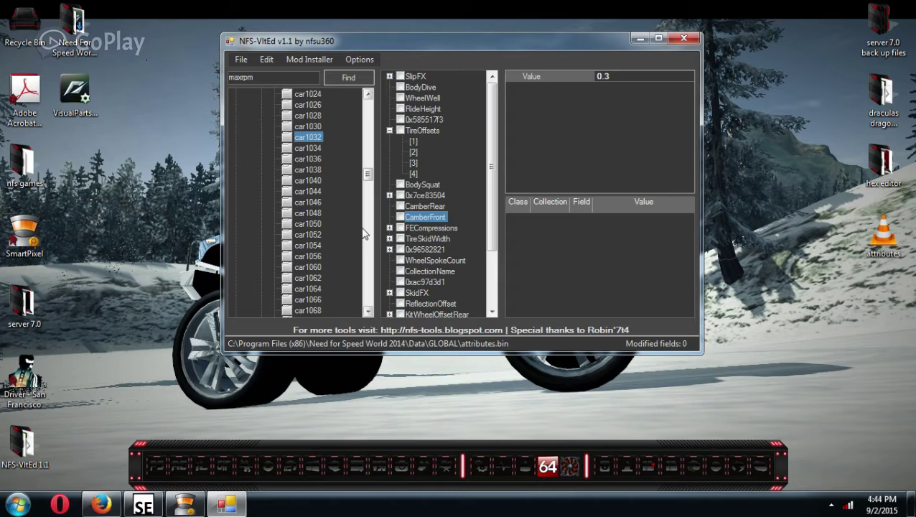
scroll(415, 245, "down", 2)
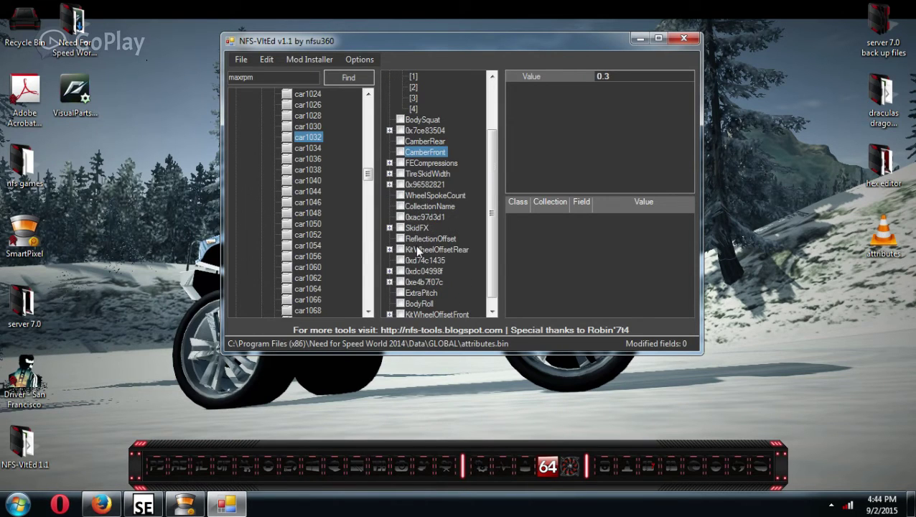
left_click(389, 174)
left_click(415, 174)
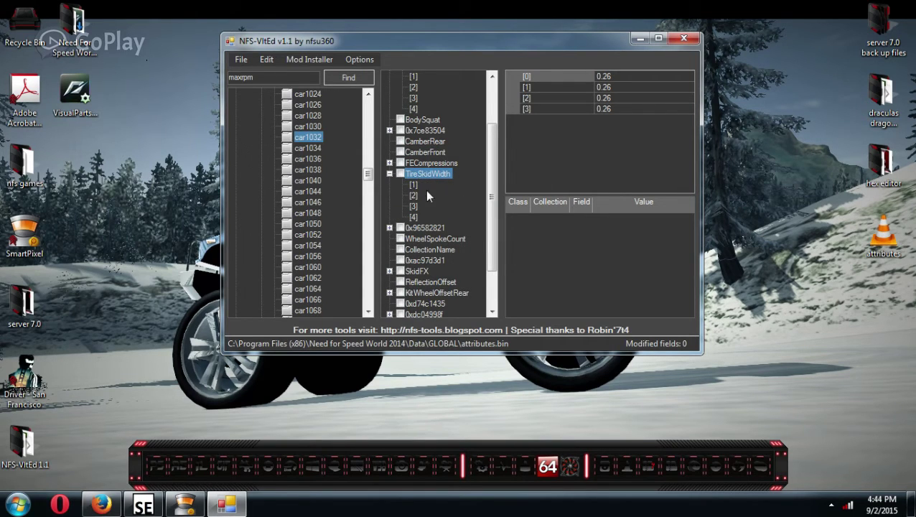
left_click(609, 77)
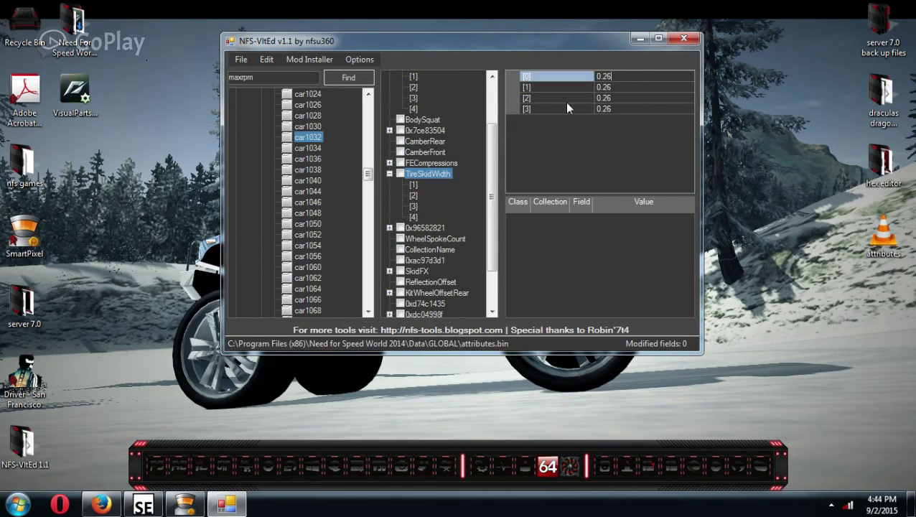
left_click(414, 185)
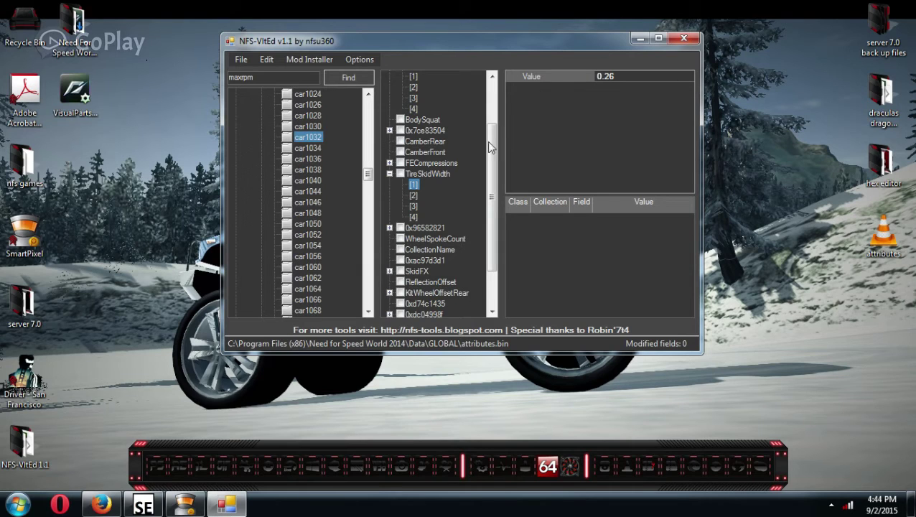
left_click(434, 174)
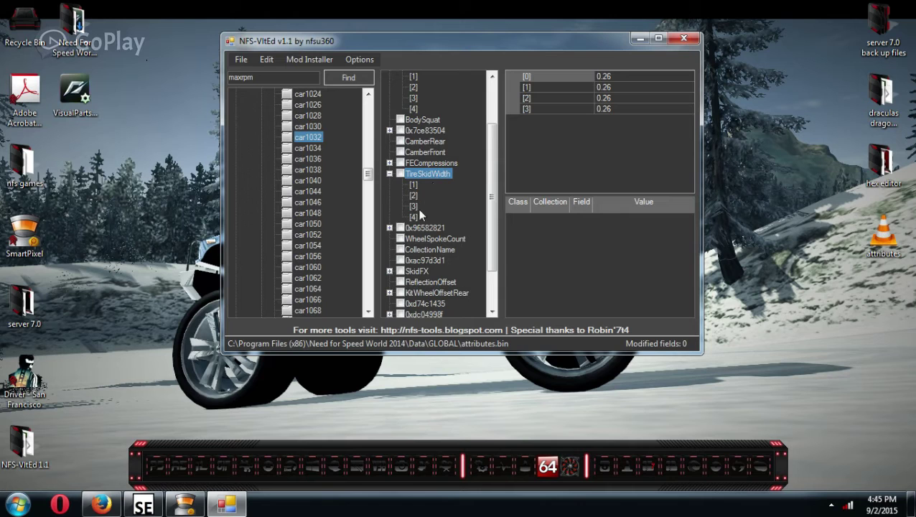
scroll(416, 266, "down", 2)
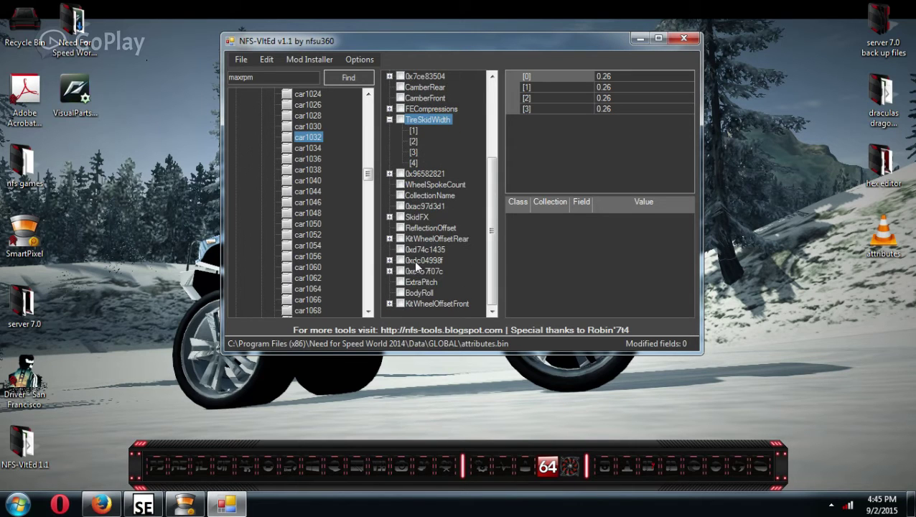
- Inspect car1032's SkidFX entries (0.1, 1), then view KitWheelOffsetRear (0, 10, 128, 45, 85, 80)
left_click(389, 216)
left_click(418, 219)
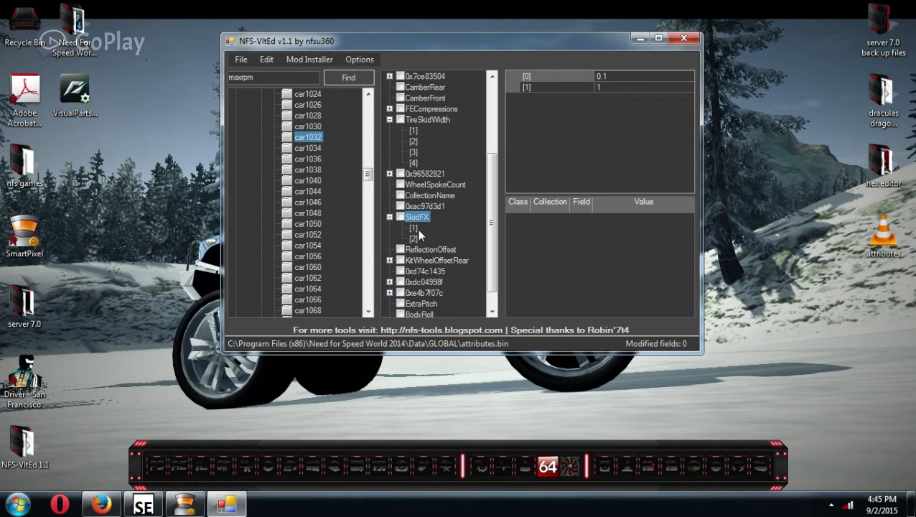
left_click(604, 78)
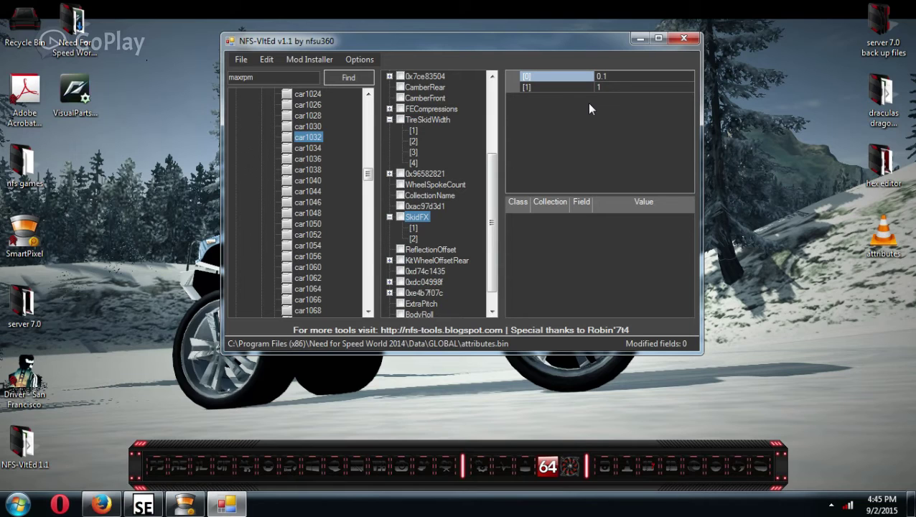
left_click(600, 87)
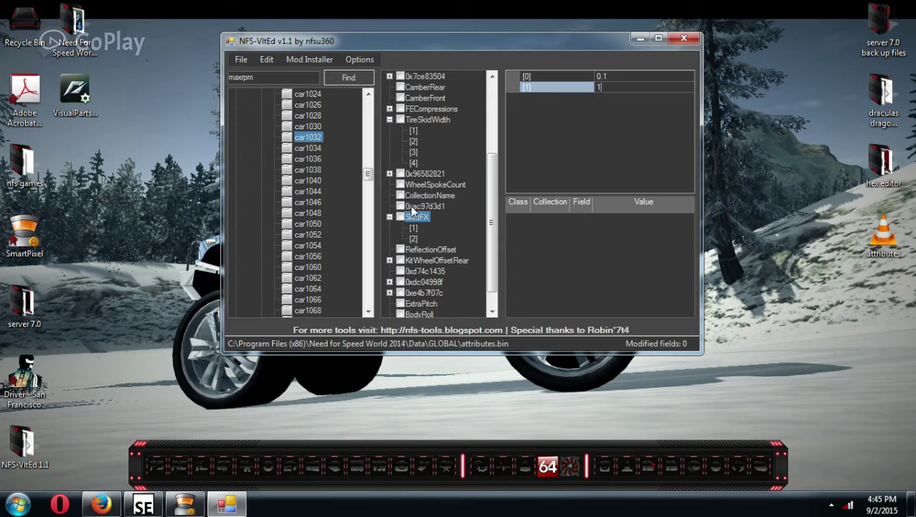
left_click(412, 153)
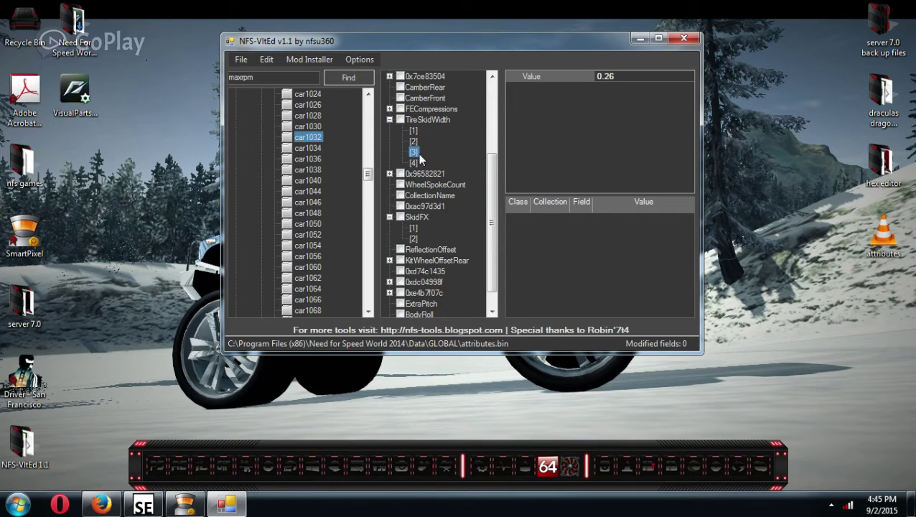
left_click(414, 239)
left_click(600, 79)
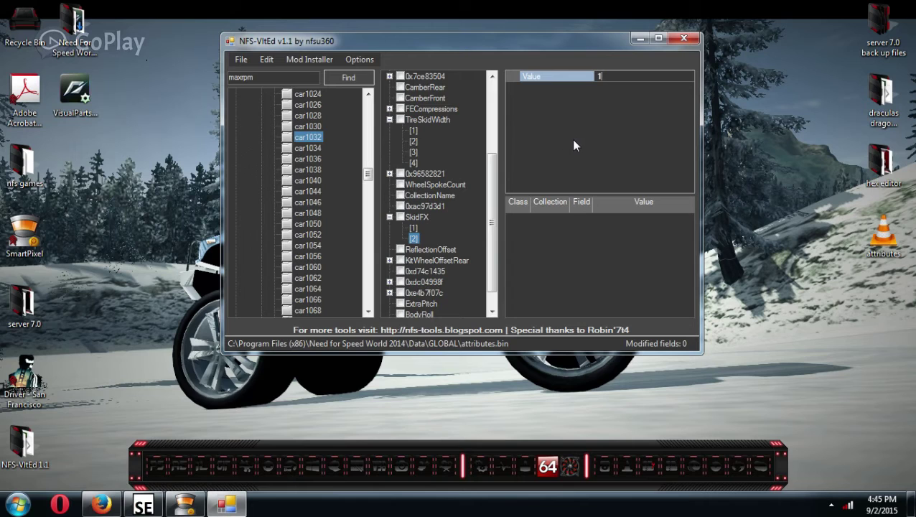
left_click(430, 262)
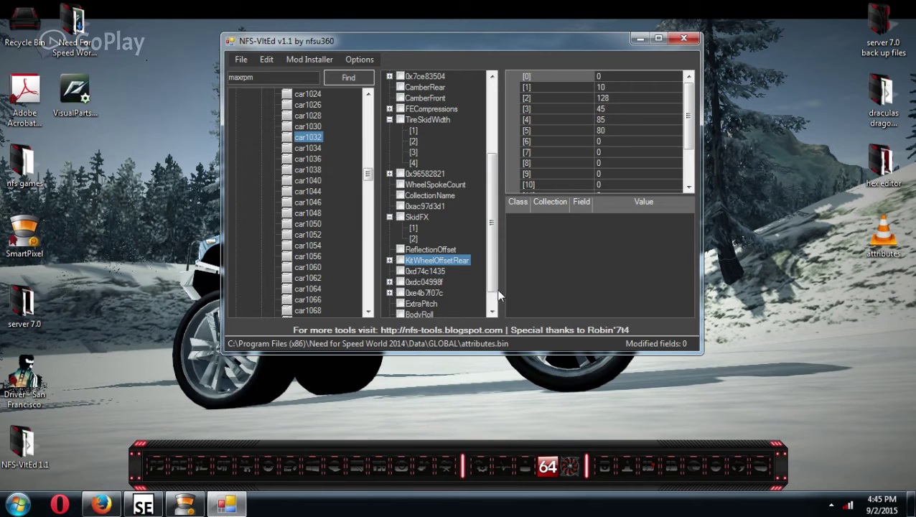
- Compare car1032's ExtraPitch value of -0.4 with its RideHeight of 0.8
scroll(497, 286, "down", 1)
left_click(418, 284)
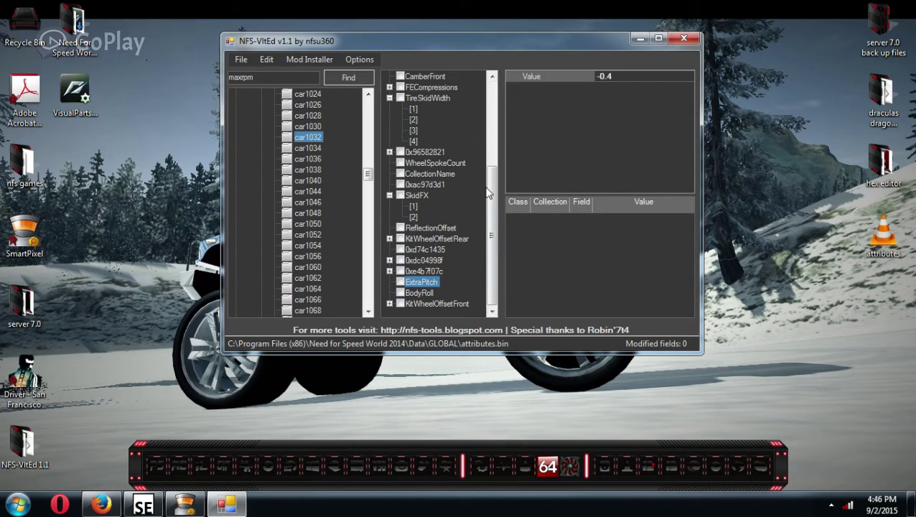
left_click_drag(489, 192, 495, 78)
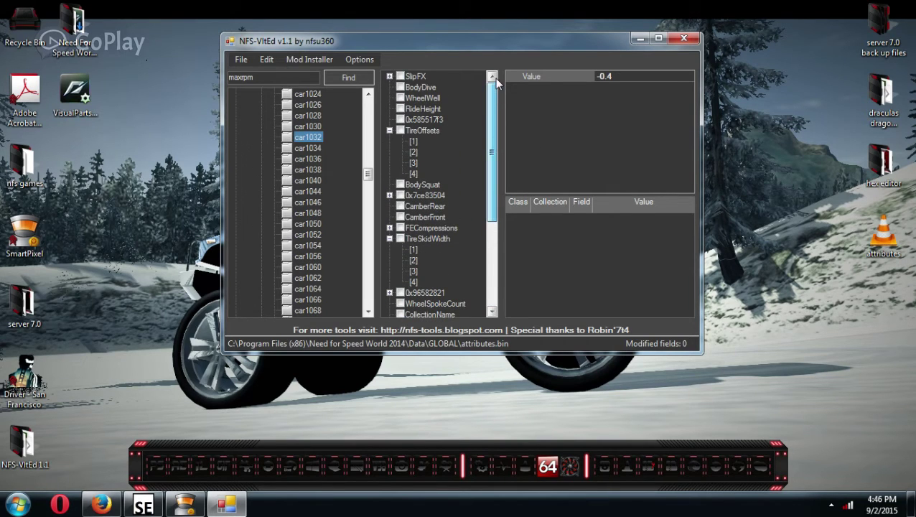
left_click(437, 108)
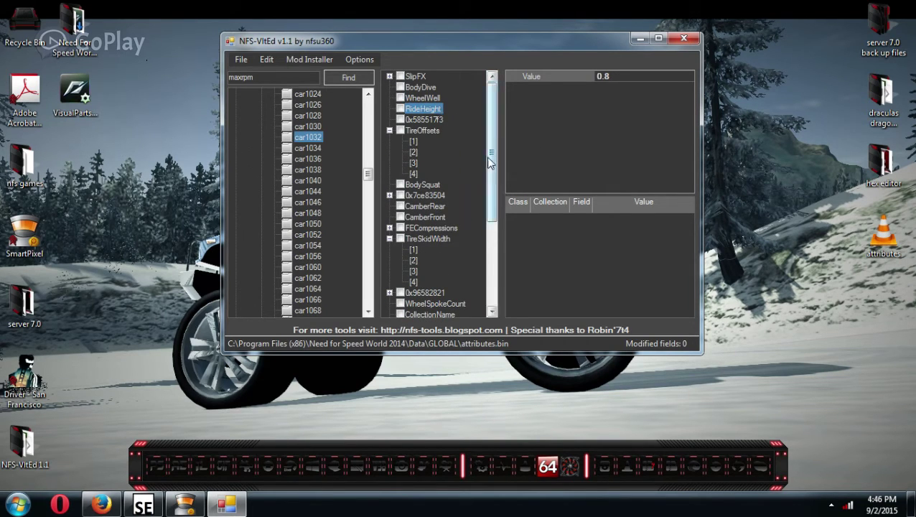
left_click_drag(491, 160, 493, 244)
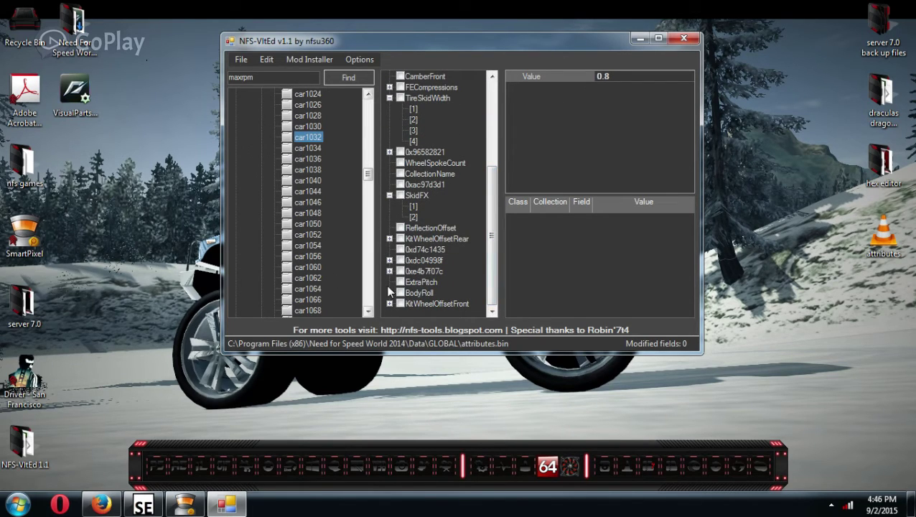
left_click(421, 282)
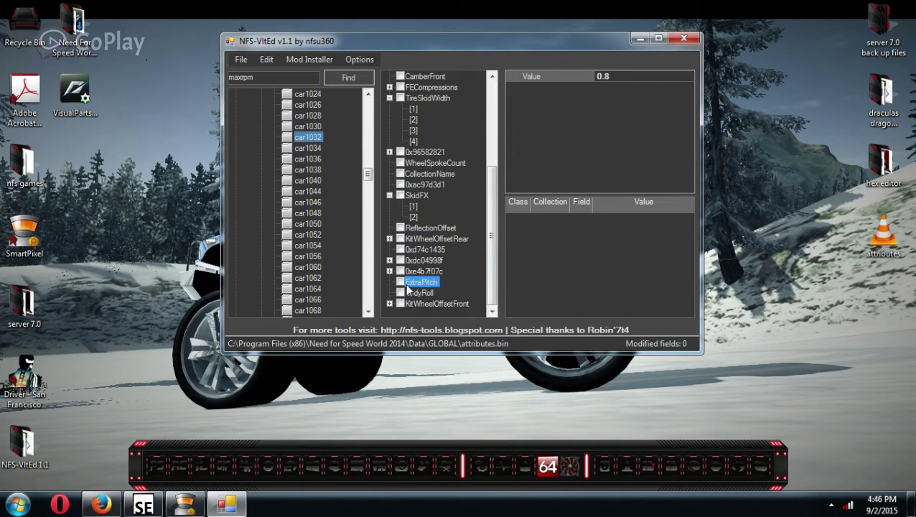
left_click(611, 77)
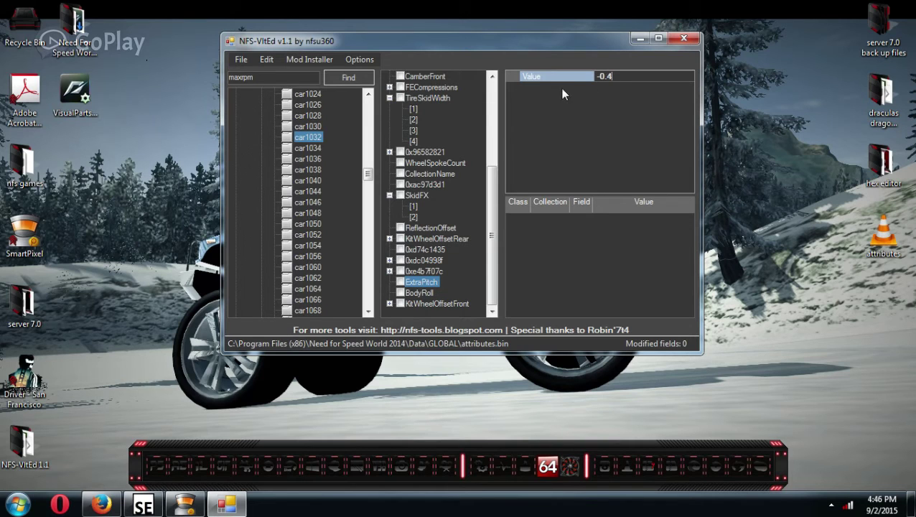
- View car1032's BodyRoll settings: DegPerG 1, DegPerSec 9, MaxG 1
left_click(416, 295)
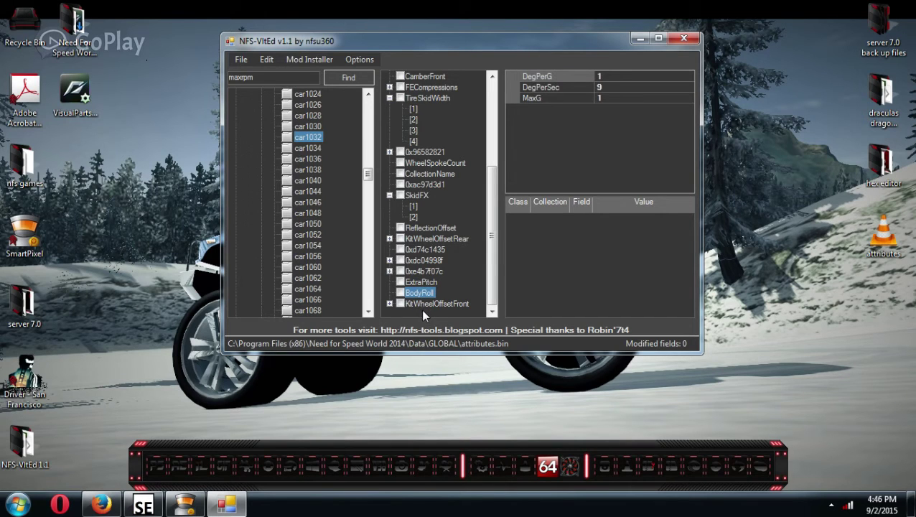
scroll(420, 301, "up", 4)
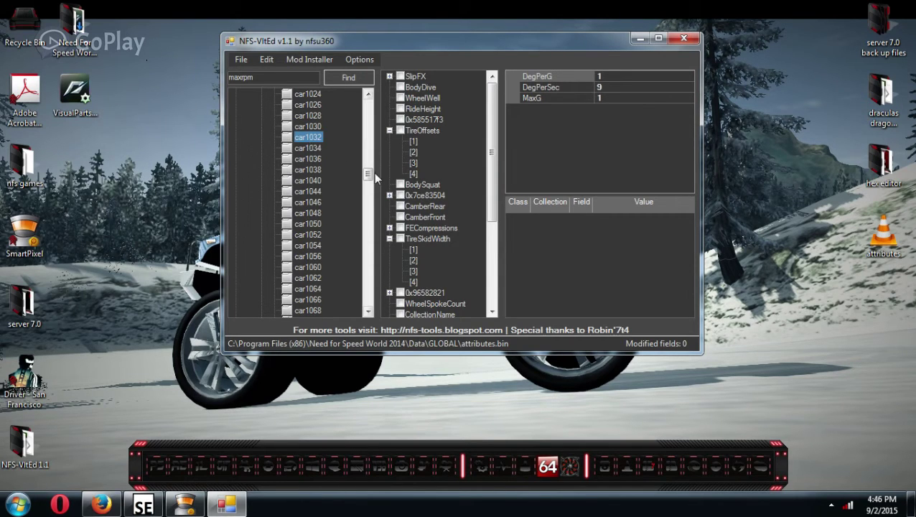
left_click_drag(368, 174, 363, 277)
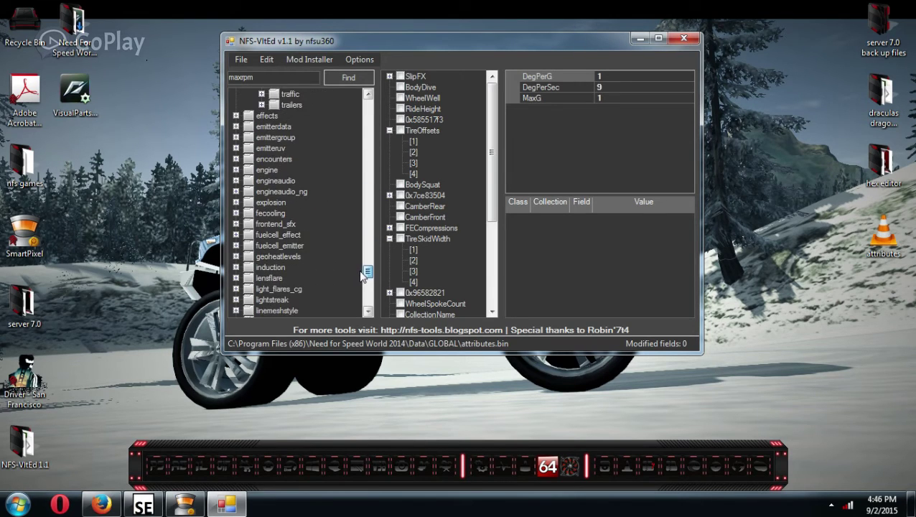
- Expand engine > default and select car1032, revealing its sub-entries
left_click(236, 170)
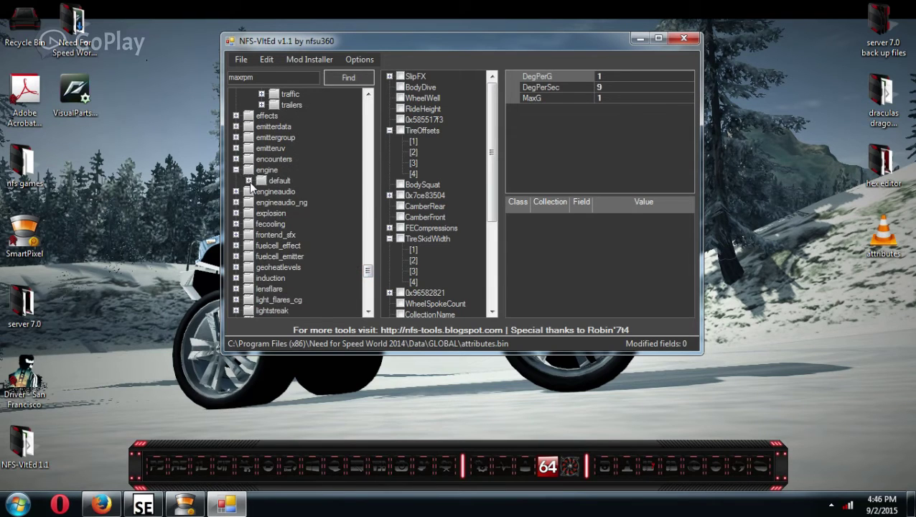
left_click(249, 180)
left_click_drag(372, 204, 370, 237)
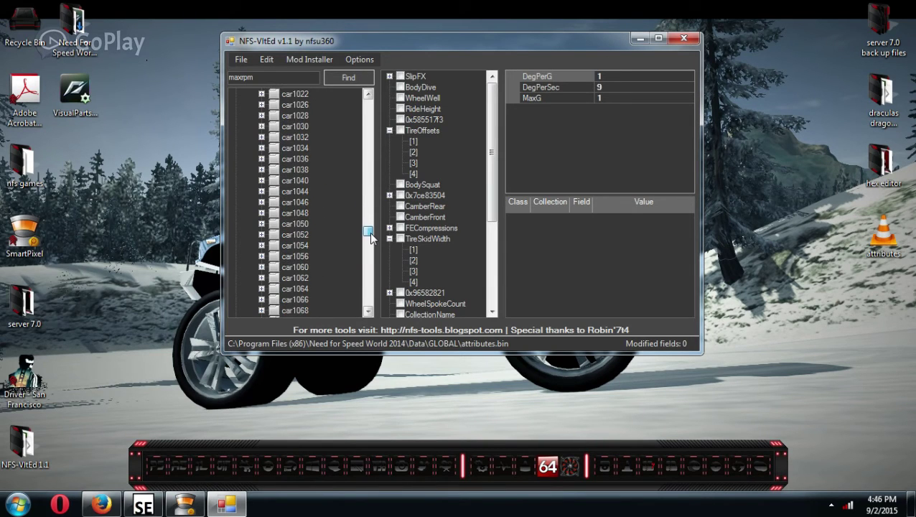
left_click(289, 137)
left_click(261, 137)
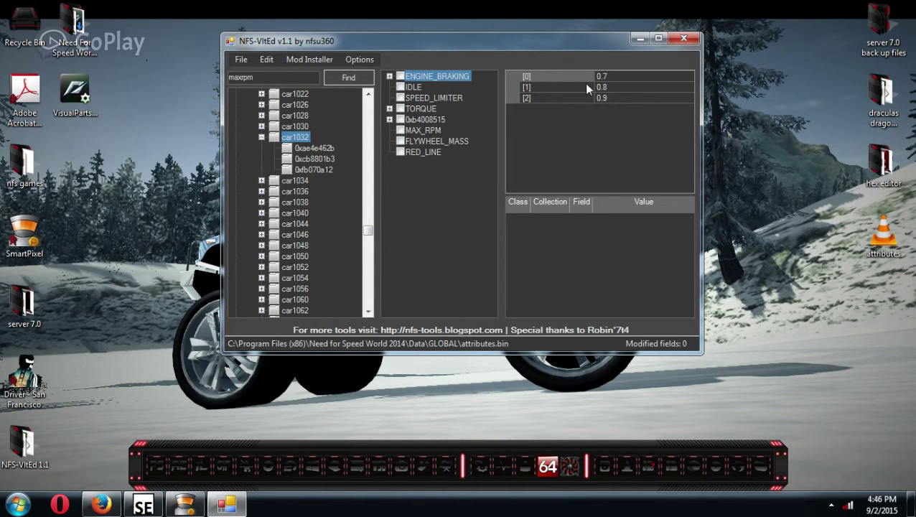
- Review car1032's engine values: IDLE 800, TORQUE curve, MAX_RPM 7500, FLYWHEEL_MASS 12, RED_LINE 6500
left_click(412, 87)
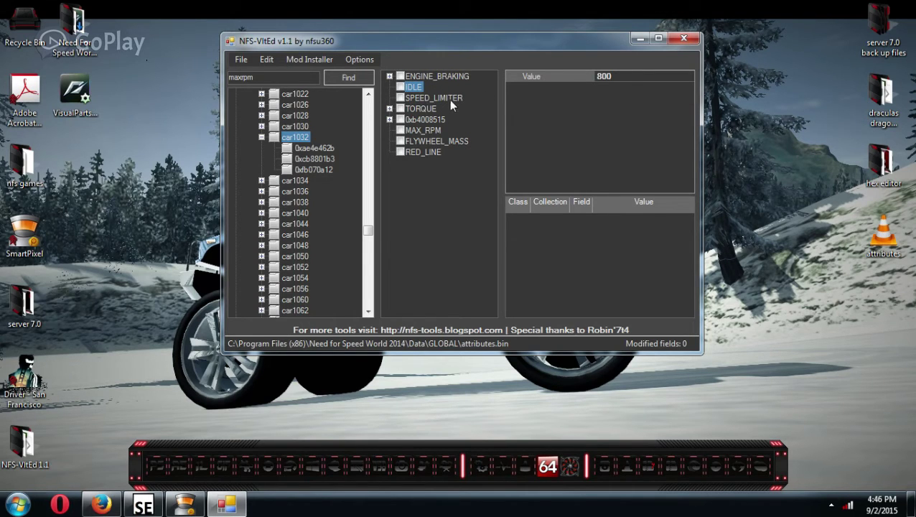
left_click(449, 98)
left_click(414, 109)
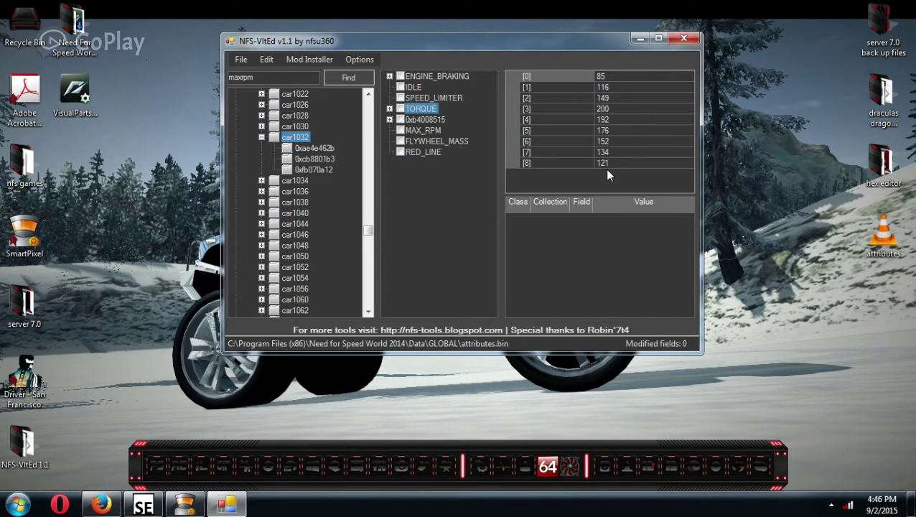
left_click(412, 121)
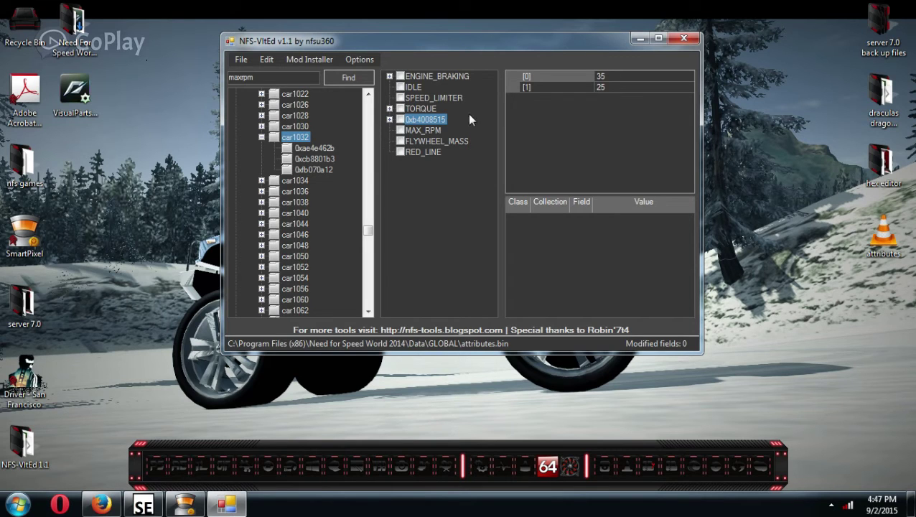
left_click(424, 132)
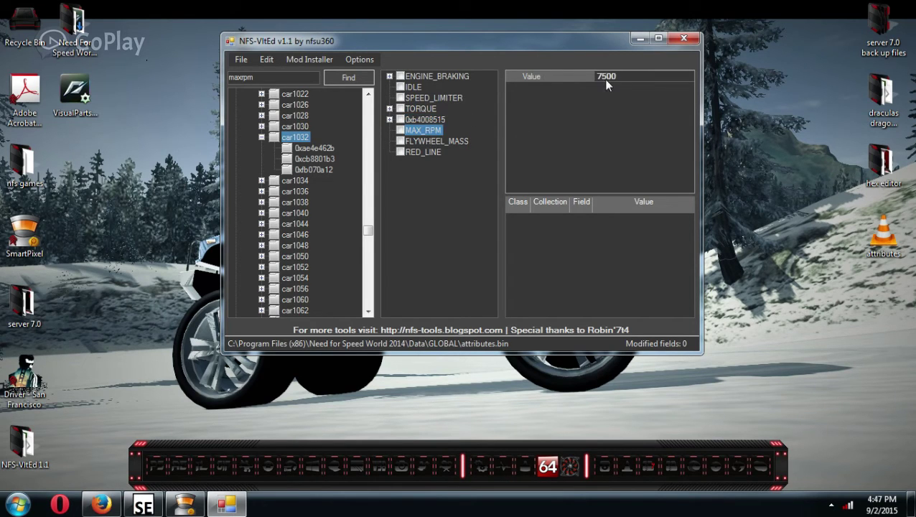
left_click(442, 142)
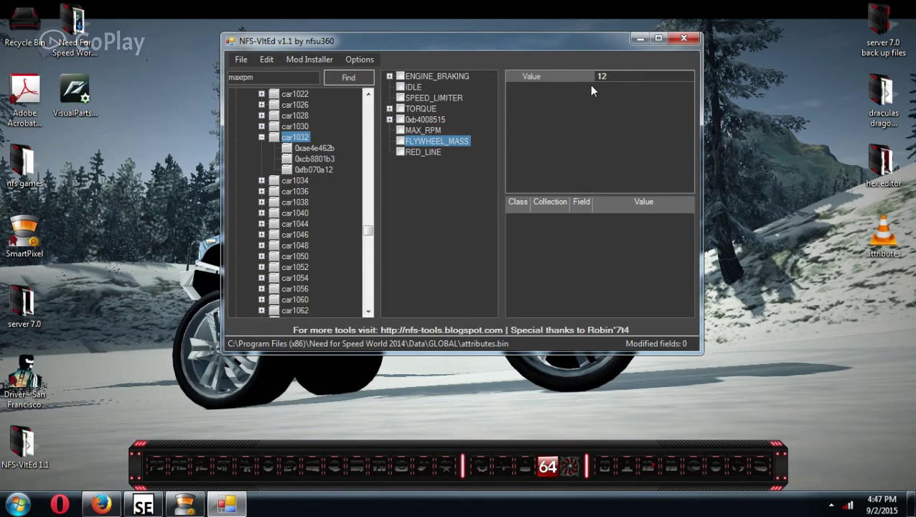
left_click(434, 153)
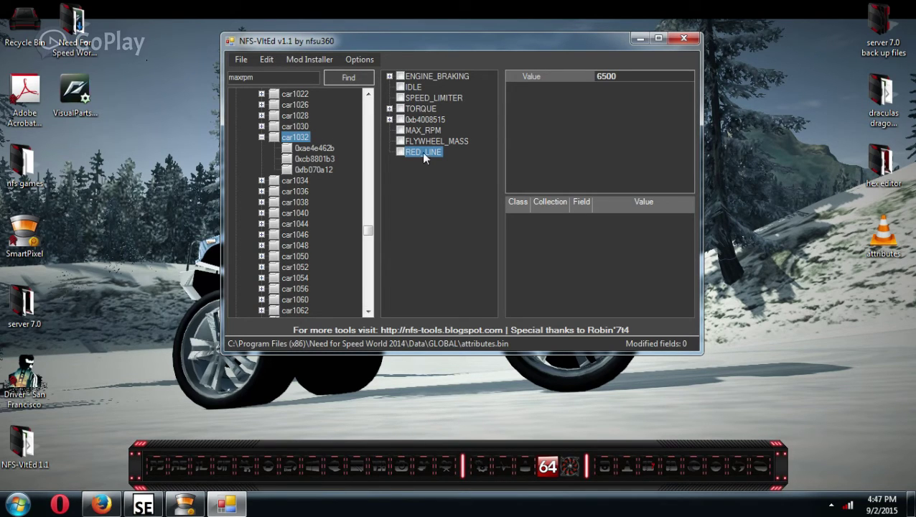
left_click(316, 148)
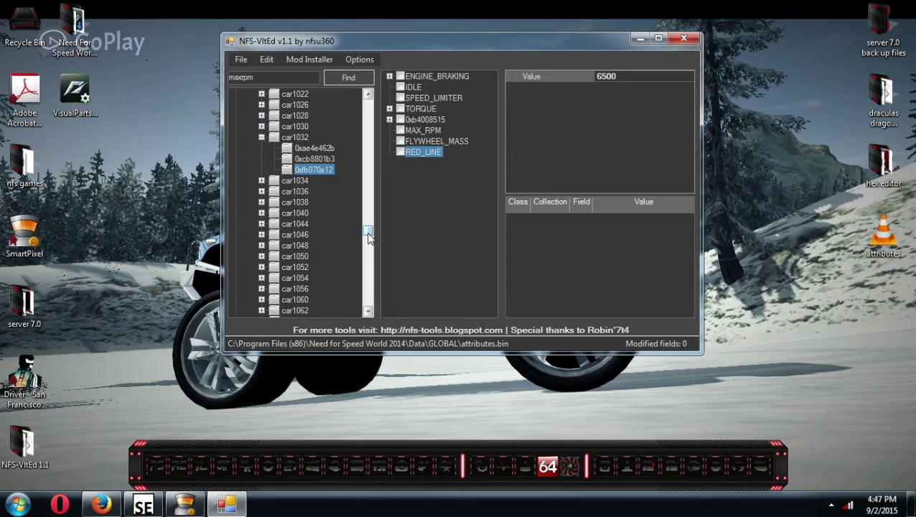
- Expand tires > default in the left tree
left_click_drag(368, 237, 368, 305)
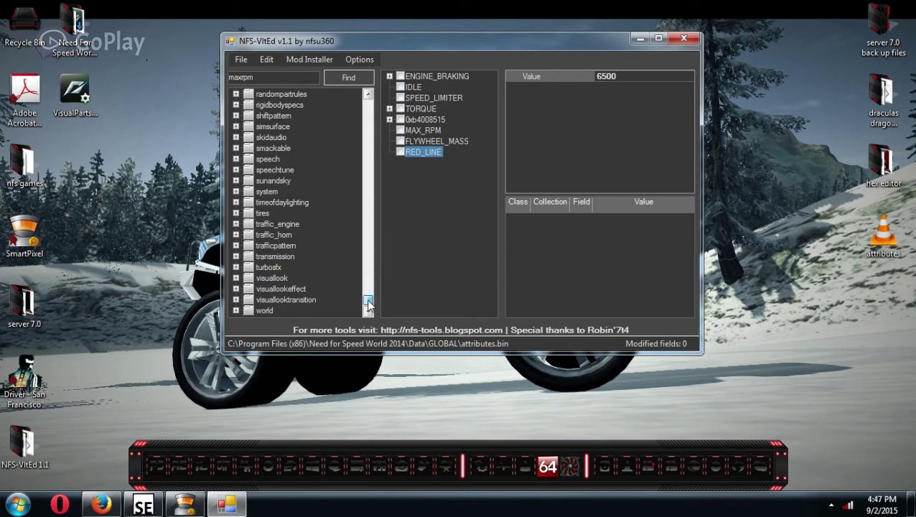
left_click(236, 213)
left_click(248, 224)
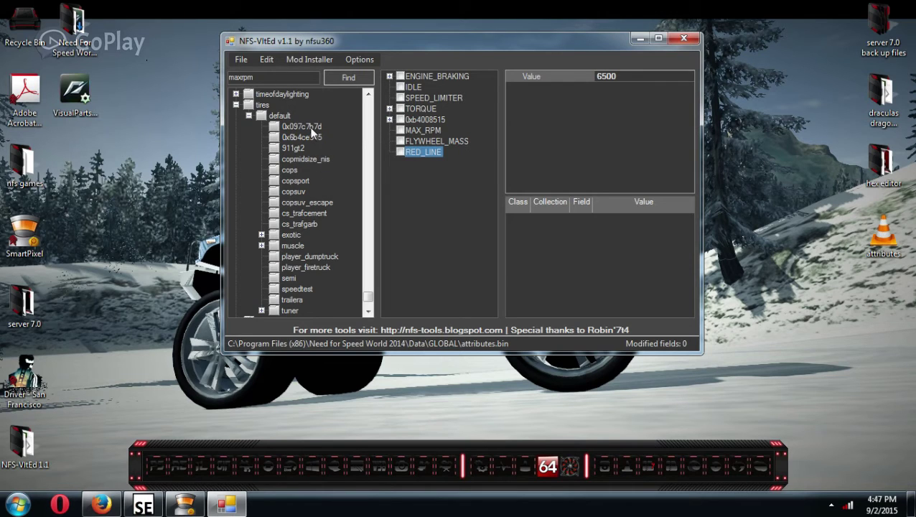
scroll(306, 260, "down", 2)
scroll(308, 260, "up", 1)
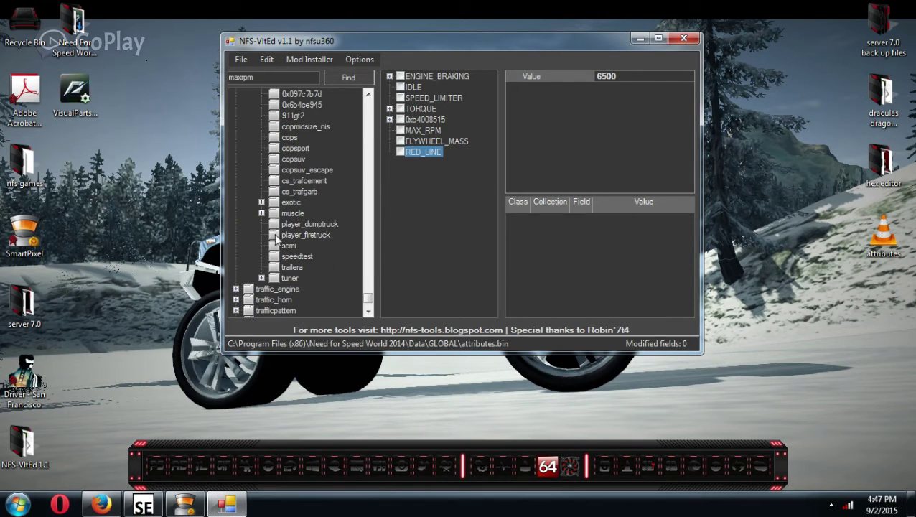
- Expand the muscle category and scroll through its car entries
left_click(261, 213)
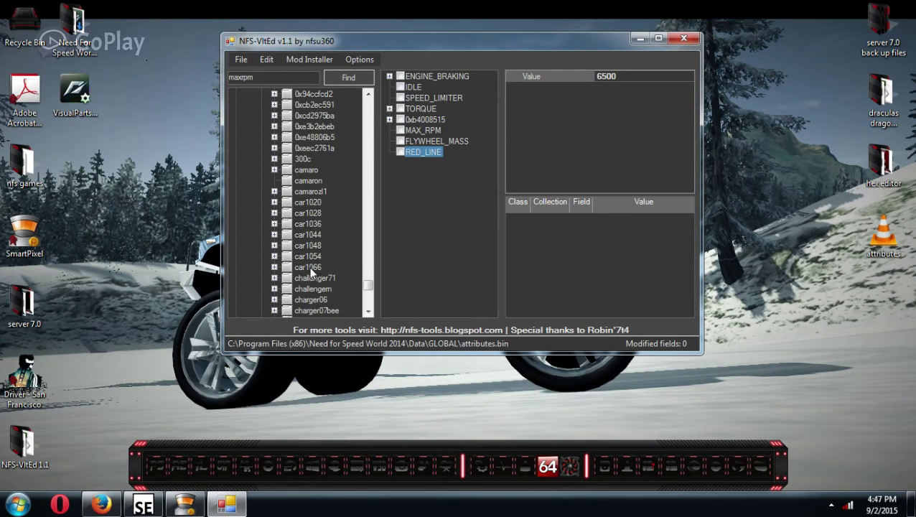
scroll(272, 153, "up", 4)
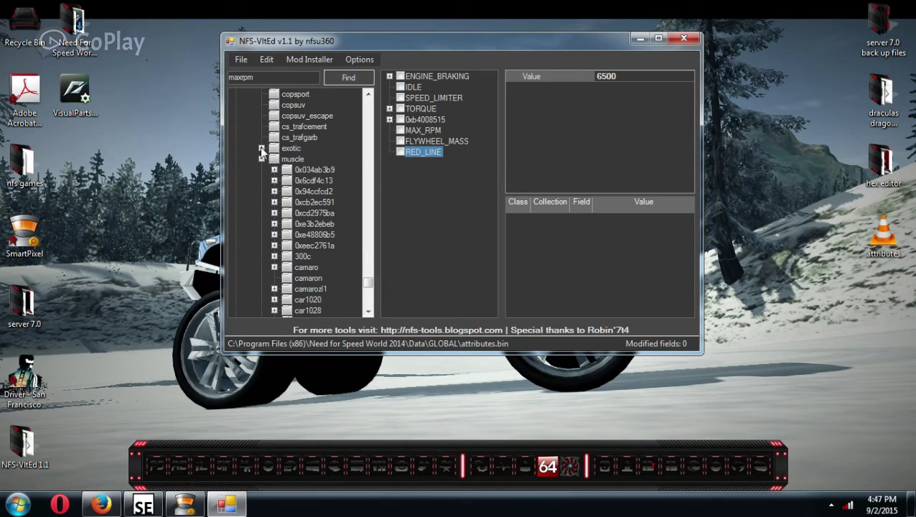
scroll(310, 229, "down", 5)
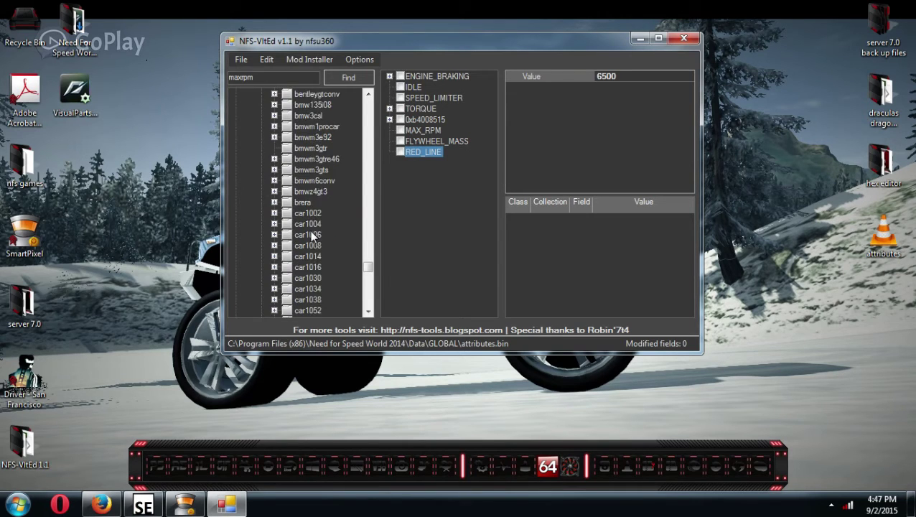
scroll(319, 263, "down", 1)
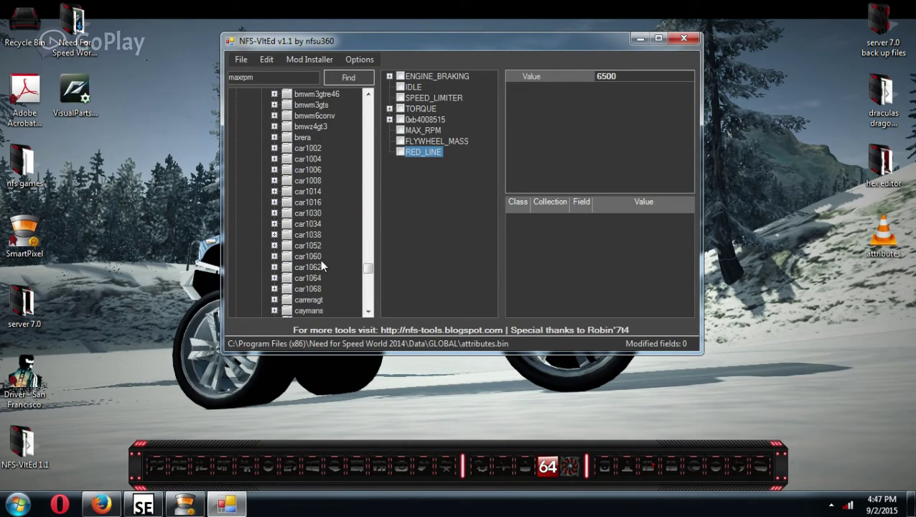
scroll(261, 131, "down", 15)
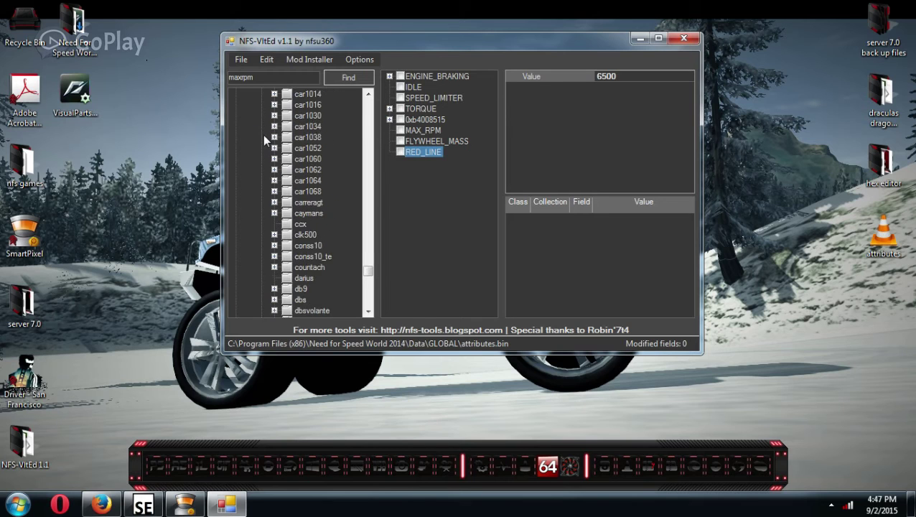
scroll(264, 146, "down", 15)
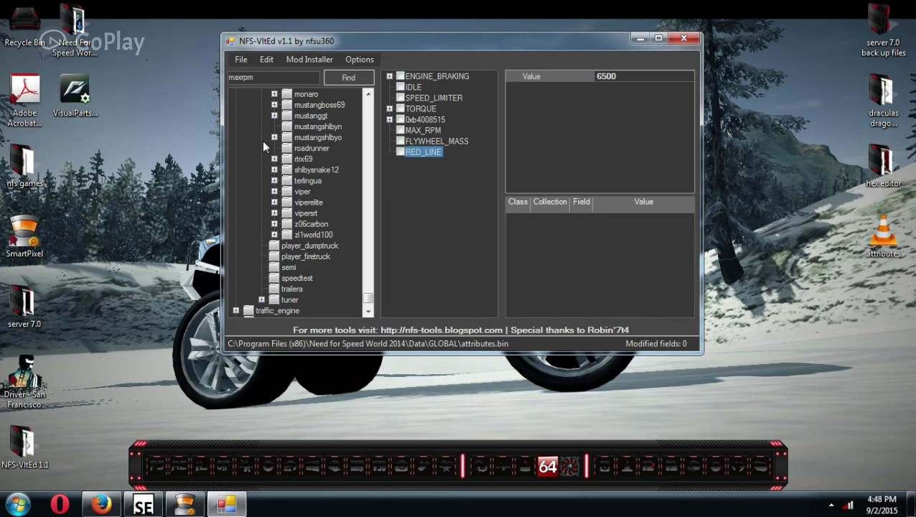
scroll(262, 297, "up", 15)
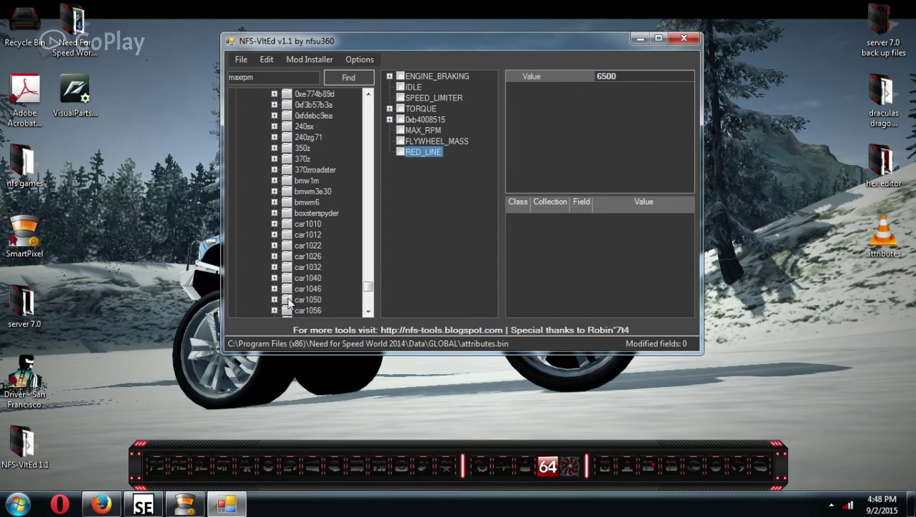
scroll(289, 304, "down", 1)
- Select car1032 under muscle and view SECTION_WIDTH, YAW_CONTROL and STEERING_RANGE (48.6, 16.2, 11.88…)
left_click(307, 235)
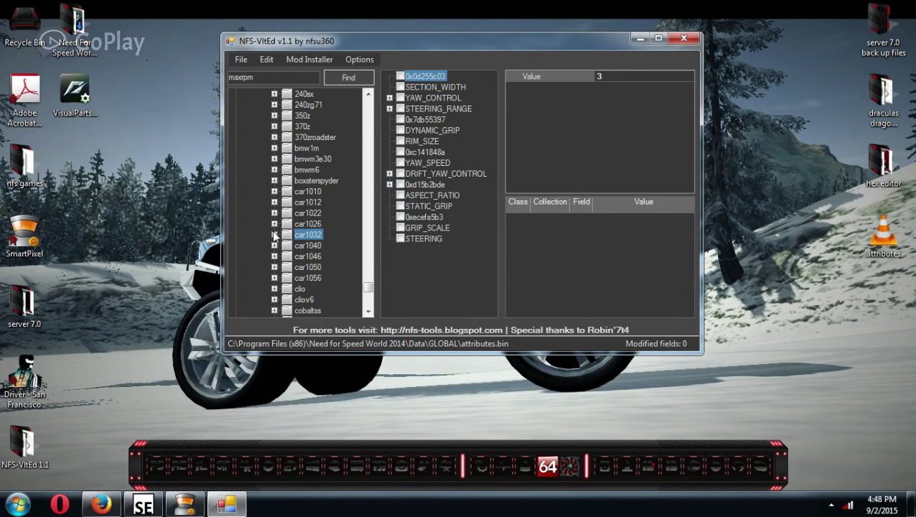
double_click(293, 237)
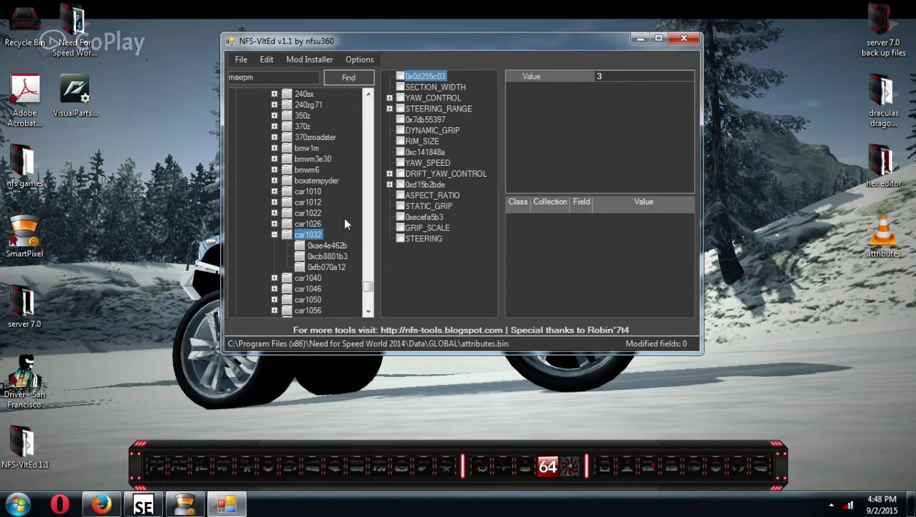
left_click(434, 87)
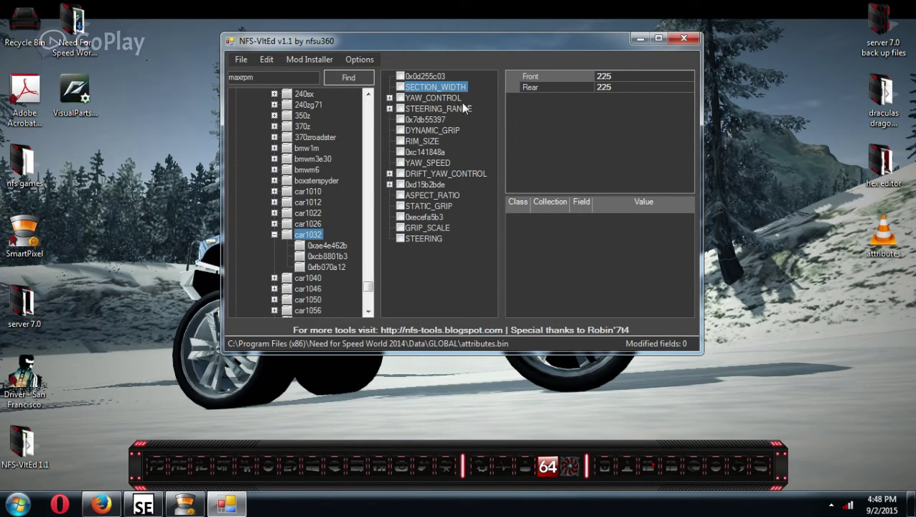
left_click(390, 99)
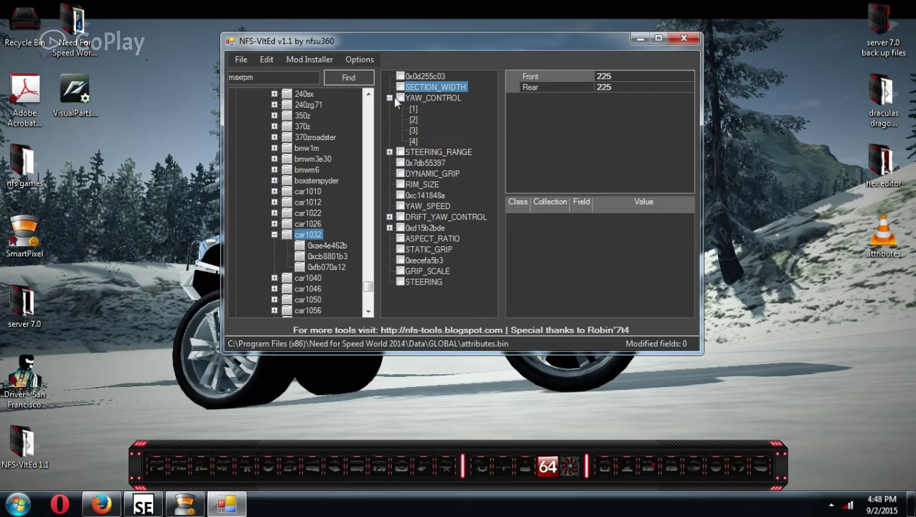
left_click(417, 99)
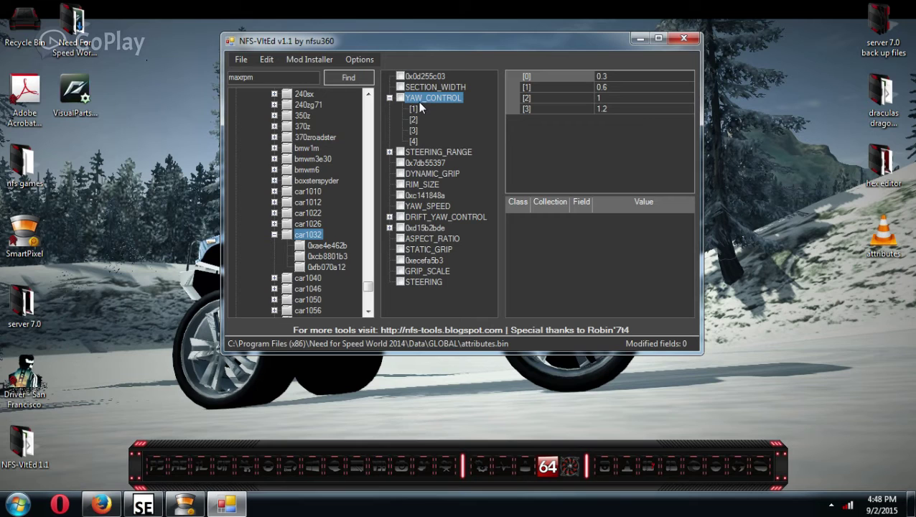
left_click(414, 154)
left_click(389, 152)
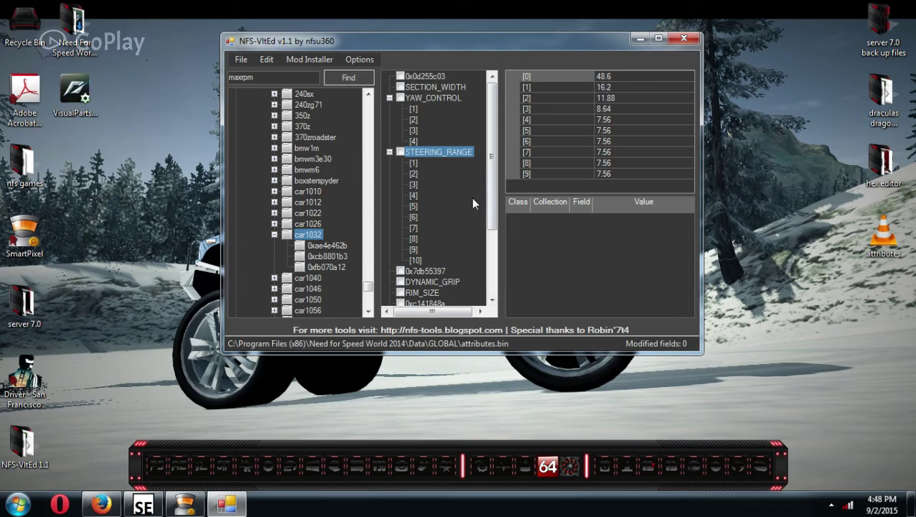
- View car1032's DYNAMIC_GRIP, RIM_SIZE, YAW_SPEED and its ten DRIFT_YAW_CONTROL entries
left_click_drag(490, 183, 462, 227)
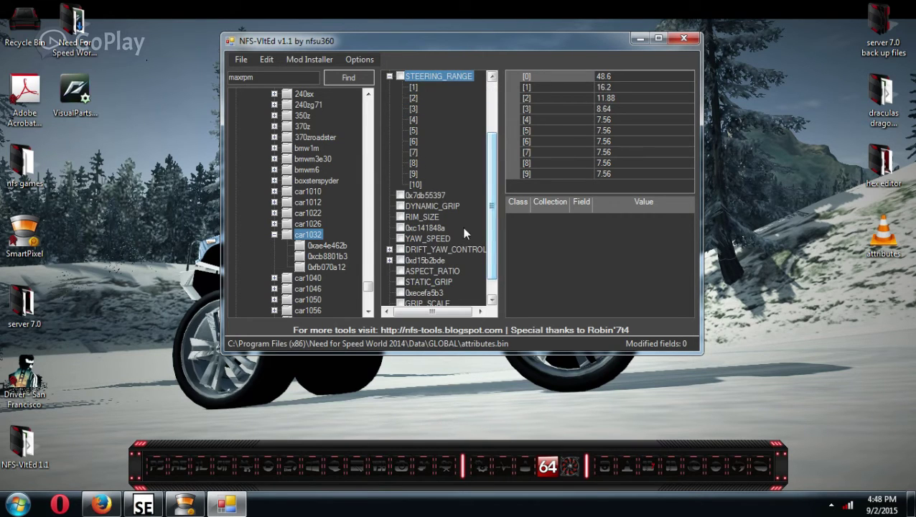
left_click(448, 206)
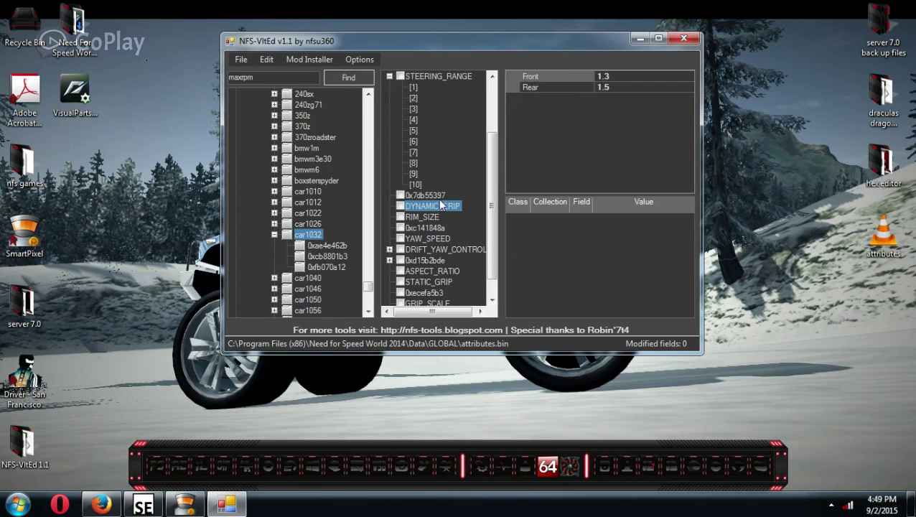
left_click(433, 222)
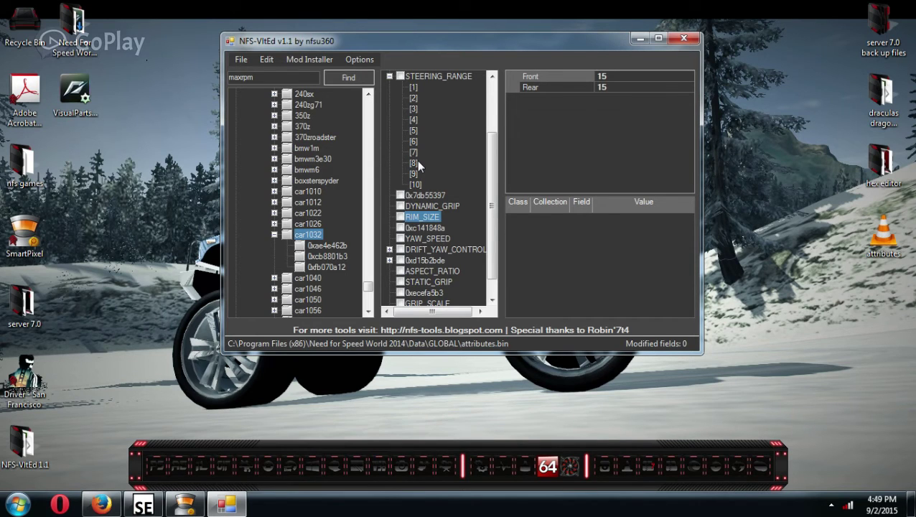
left_click(410, 239)
scroll(421, 249, "down", 1)
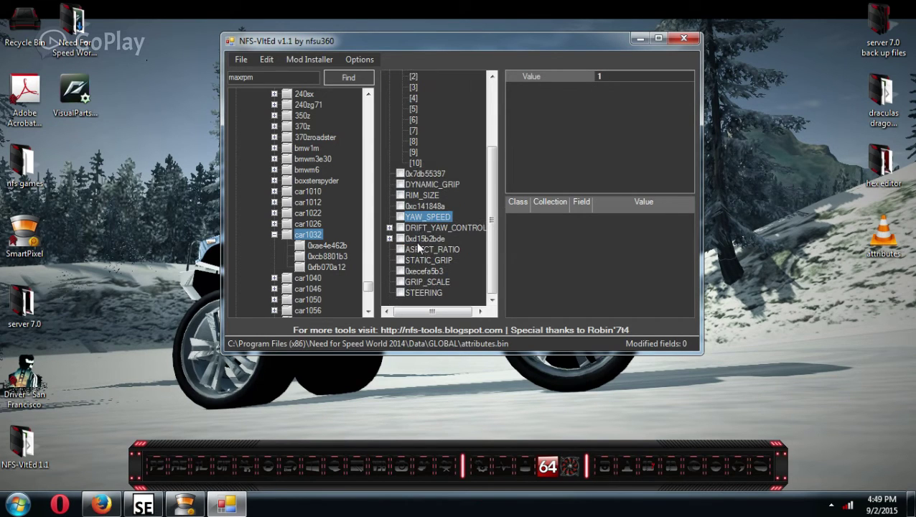
left_click(389, 227)
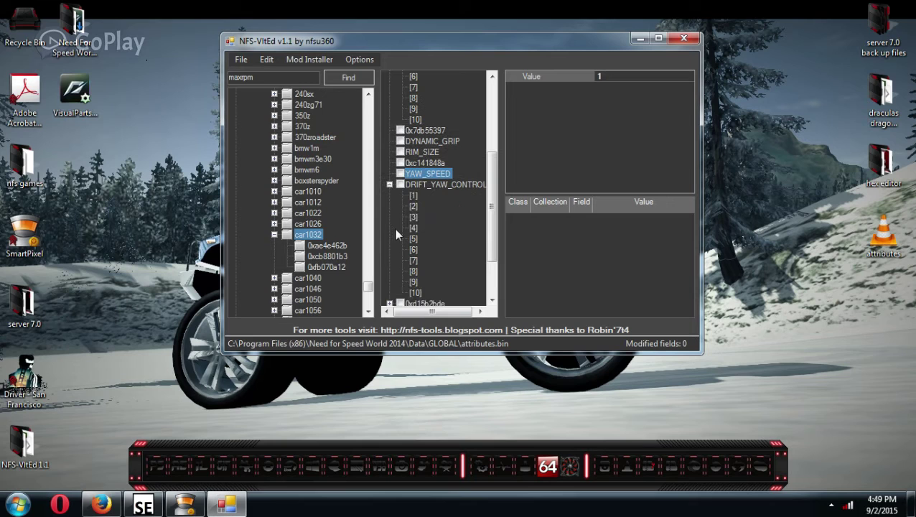
left_click(452, 186)
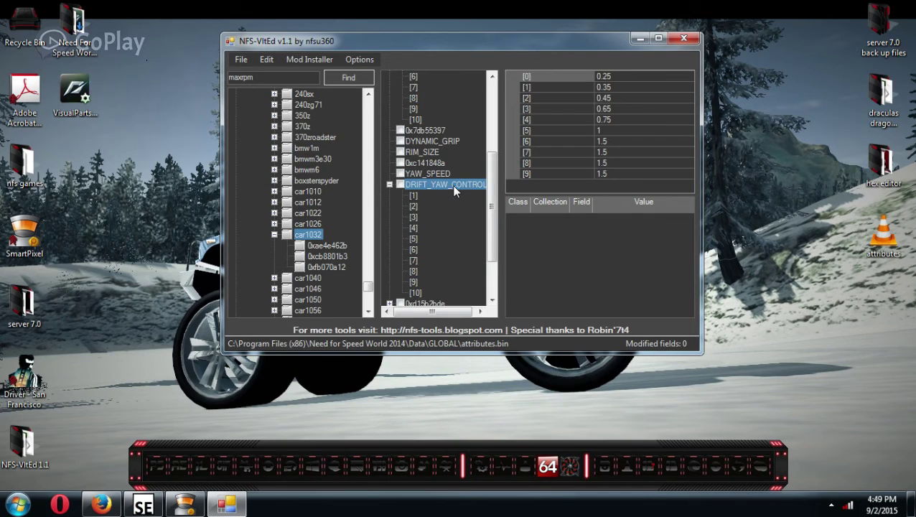
left_click(603, 185)
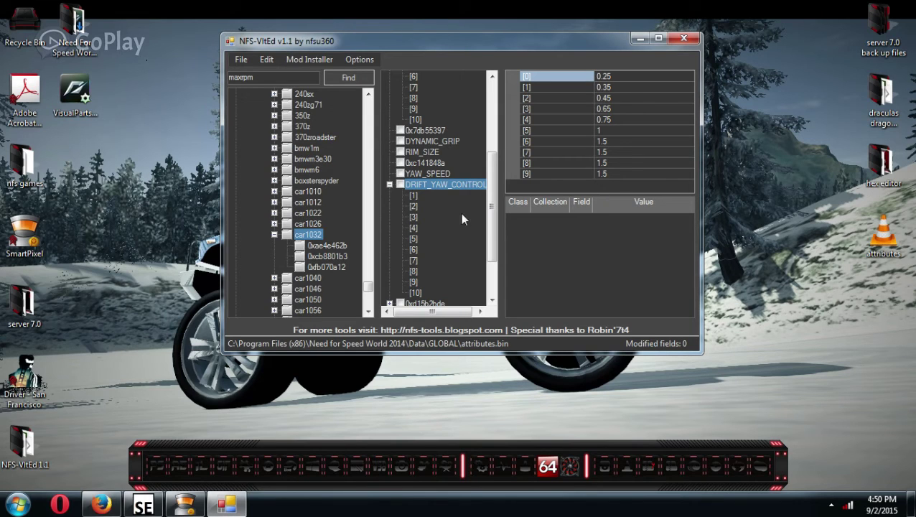
- Check ASPECT_RATIO, STATIC_GRIP and GRIP_SCALE values, ending on STEERING value 1
left_click_drag(492, 218, 493, 261)
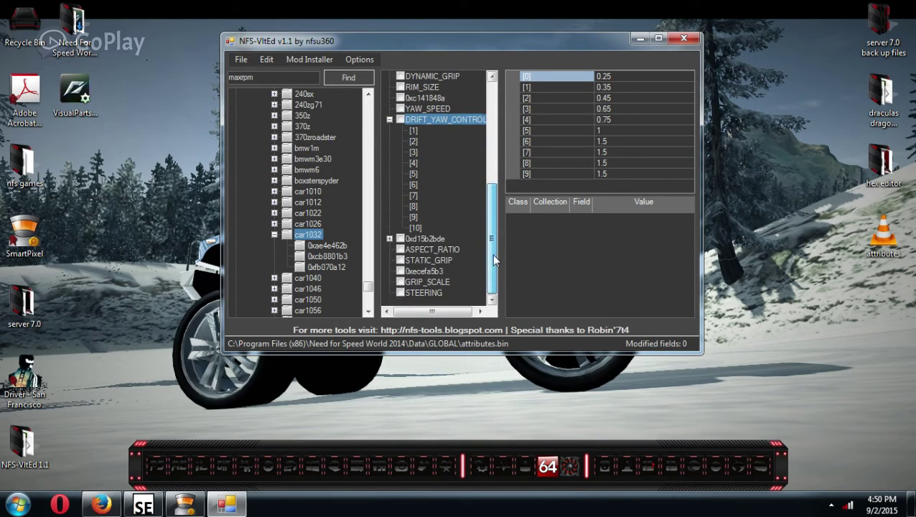
left_click(447, 250)
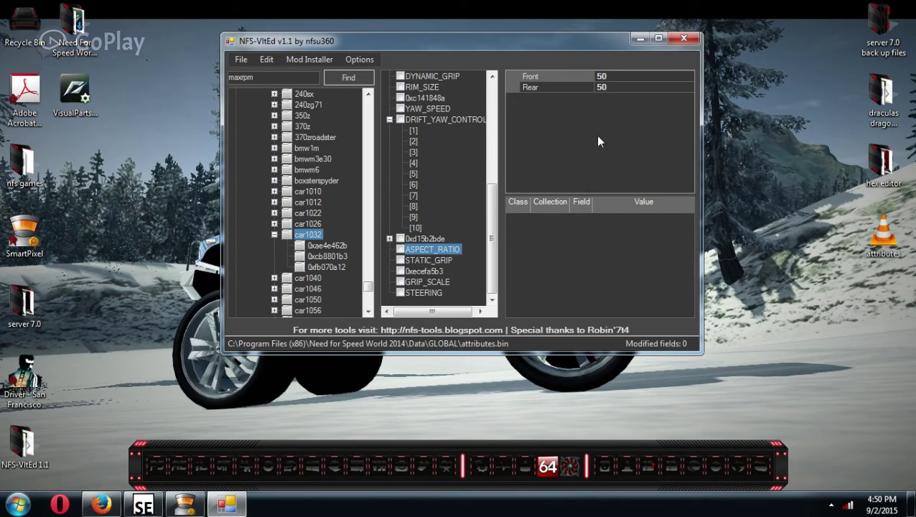
left_click(429, 262)
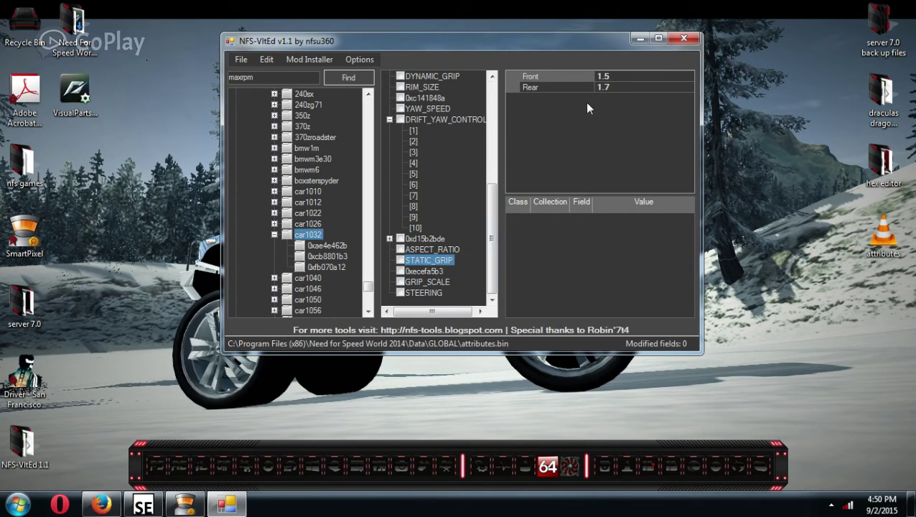
left_click(610, 76)
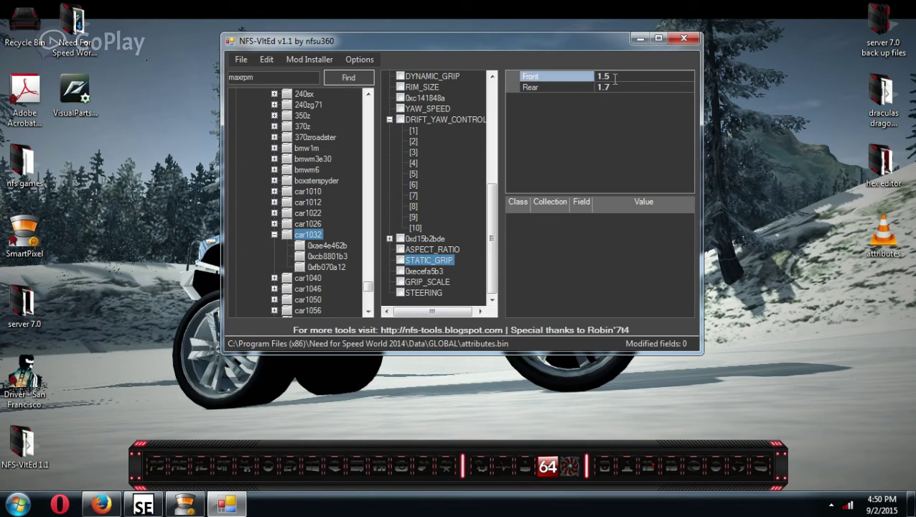
left_click(612, 87)
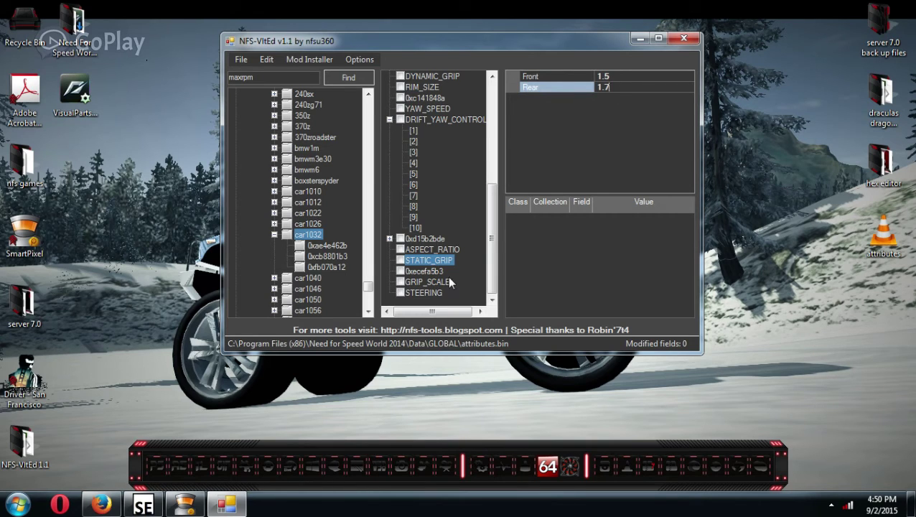
left_click(438, 281)
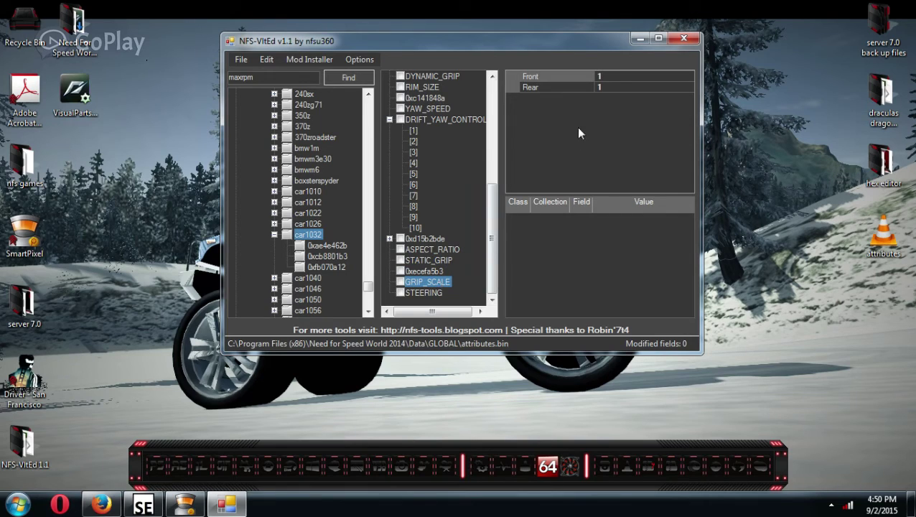
left_click(433, 302)
left_click(425, 293)
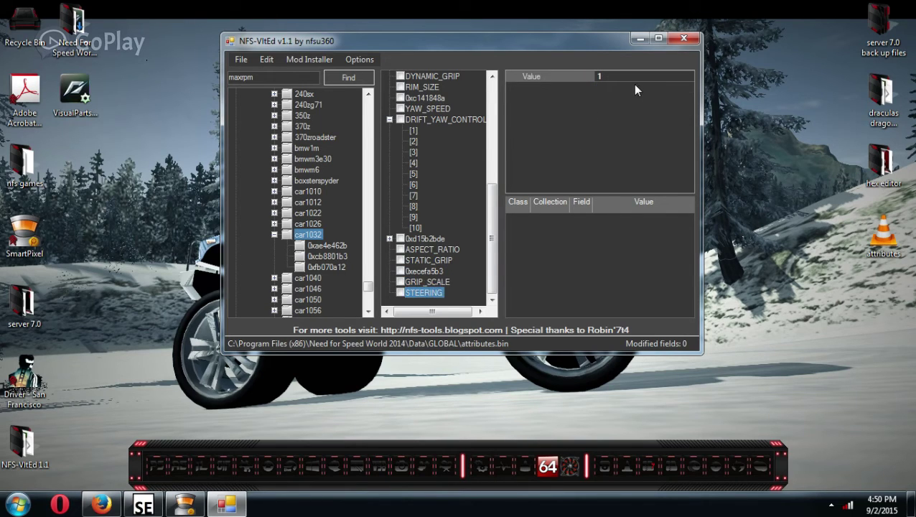
left_click(606, 77)
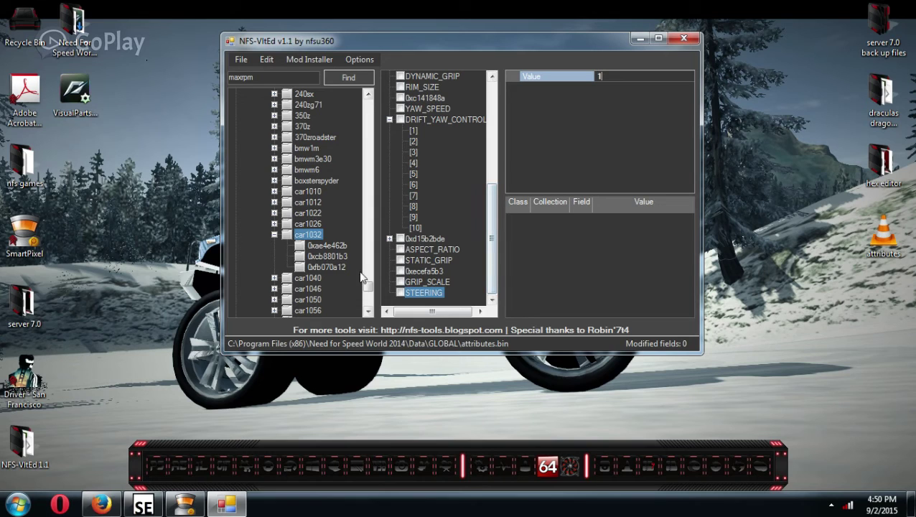
- Scroll to the nos group and expand nos > default > nos_base to select nos_top
scroll(369, 287, "down", 1)
left_click_drag(368, 287, 369, 305)
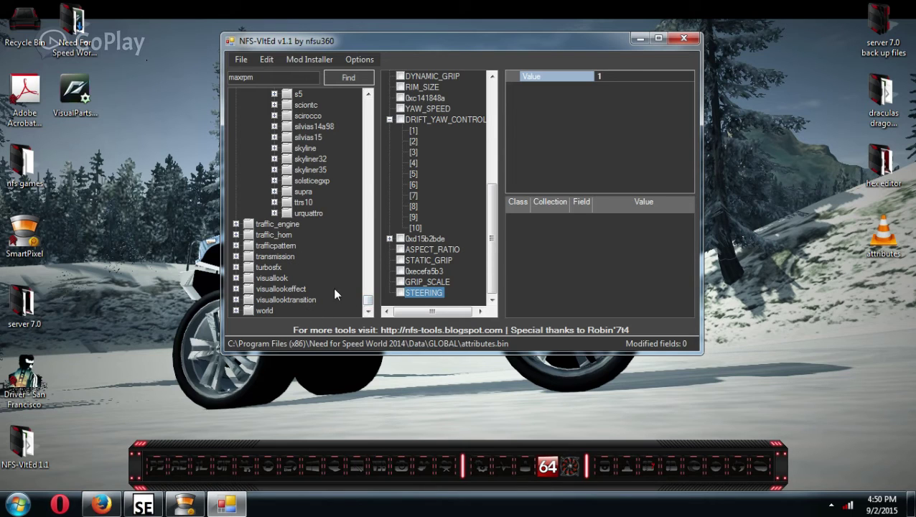
left_click_drag(368, 302, 377, 241)
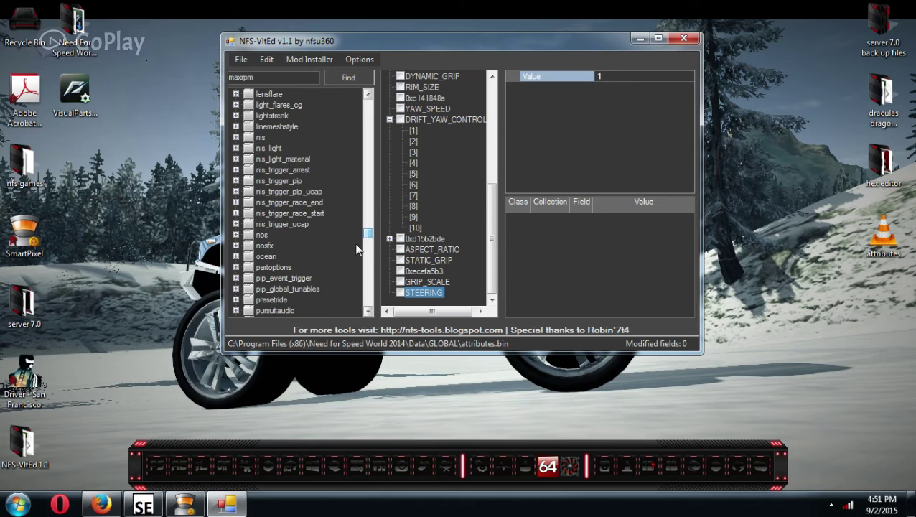
left_click(237, 235)
left_click(250, 234)
left_click(249, 245)
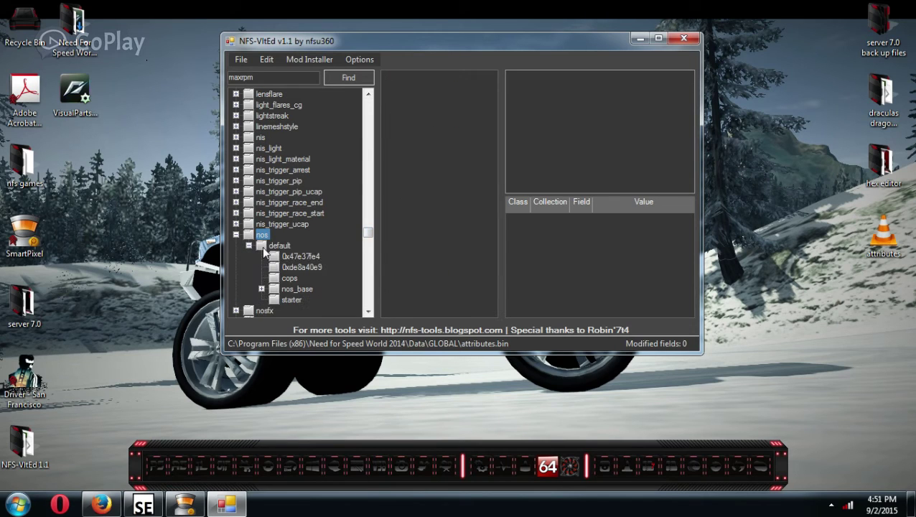
left_click(274, 246)
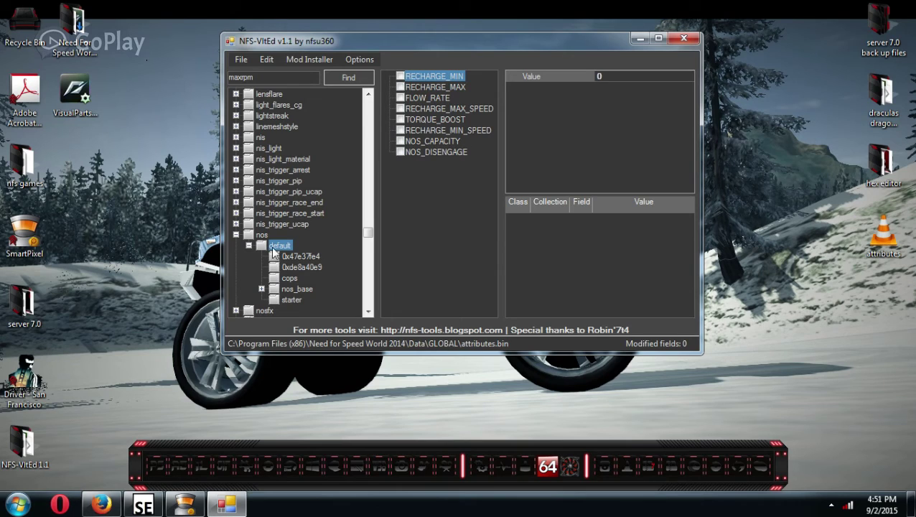
left_click(261, 288)
left_click(287, 290)
left_click(303, 300)
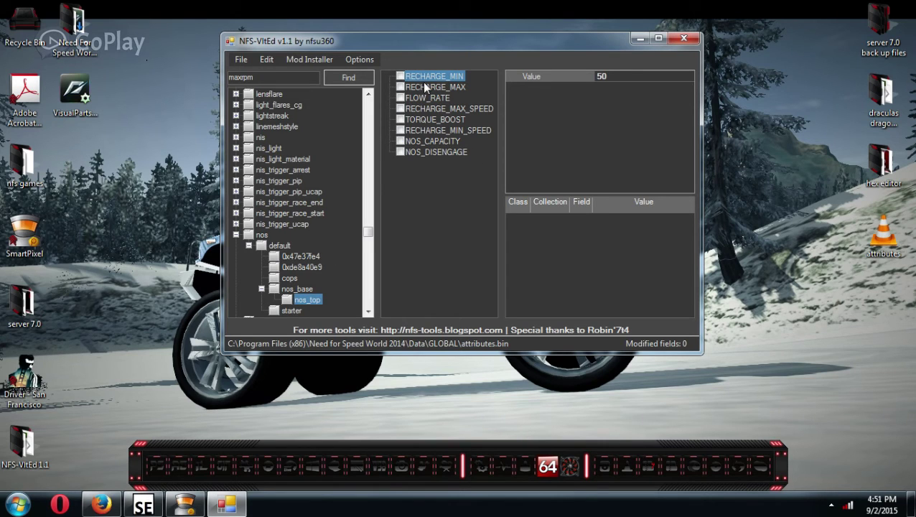
- Check the nos_top values from NOS_DISENGAGE through TORQUE_BOOST and FLOW_RATE to RECHARGE_MIN (50)
left_click(417, 150)
left_click(421, 141)
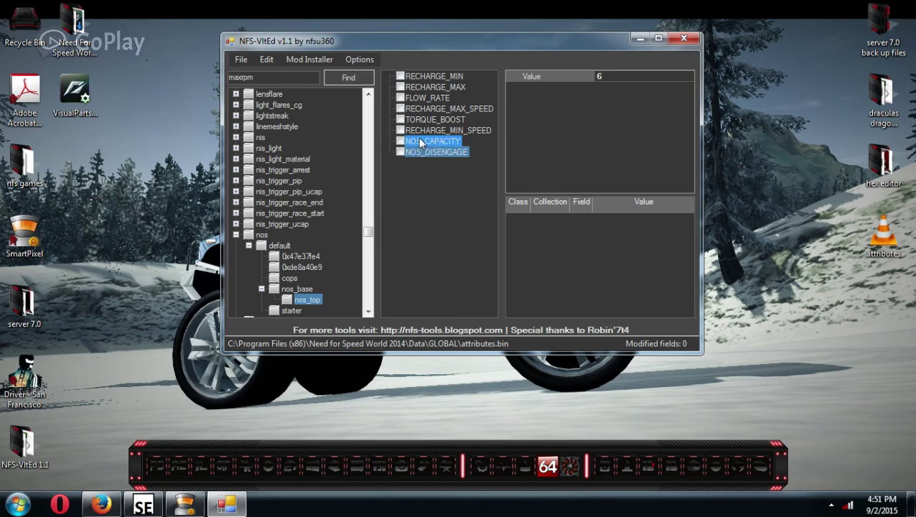
left_click(420, 130)
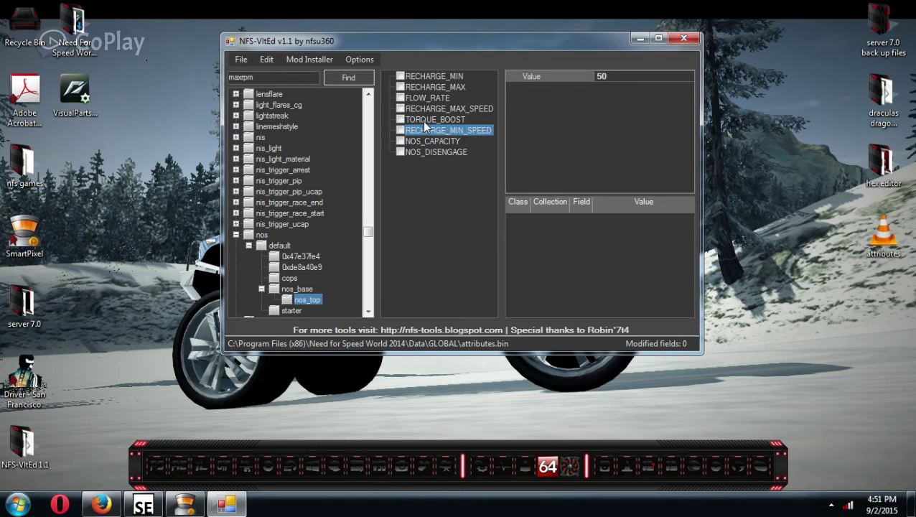
left_click(422, 120)
left_click(424, 110)
left_click(424, 98)
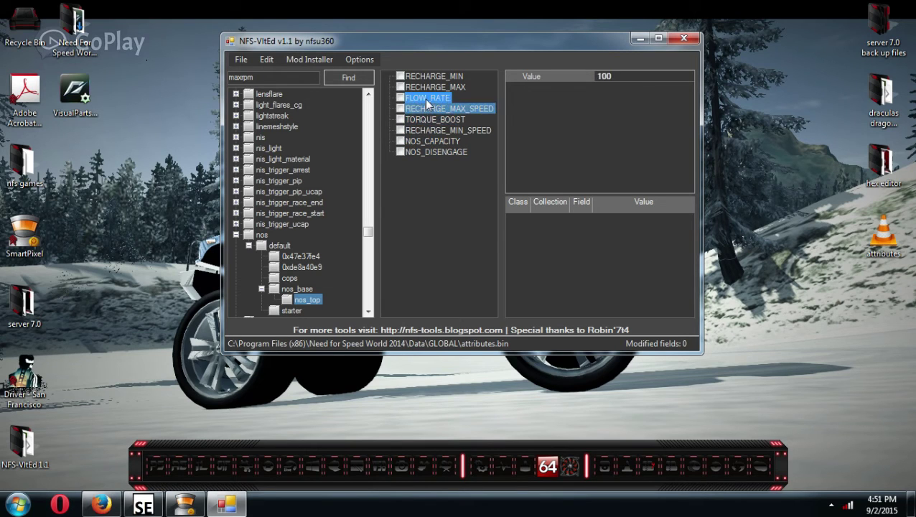
left_click(428, 86)
left_click(427, 77)
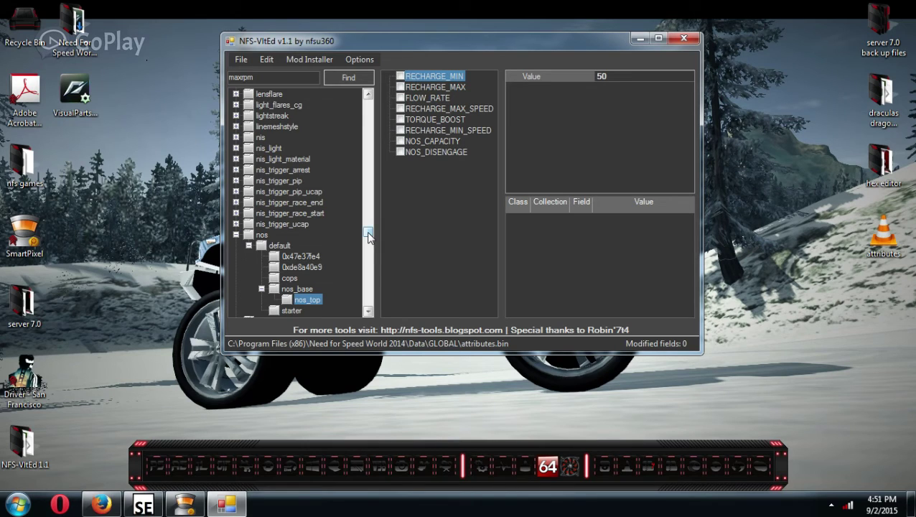
left_click_drag(368, 237, 368, 192)
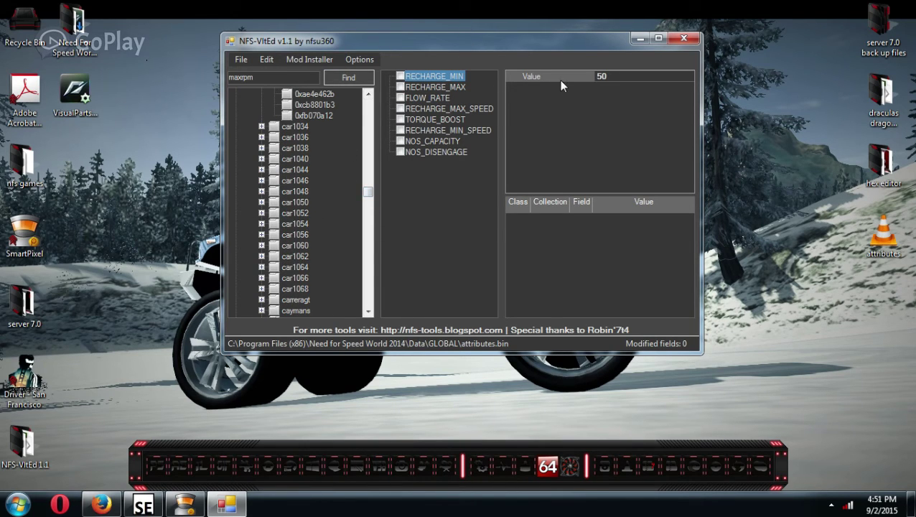
left_click(247, 60)
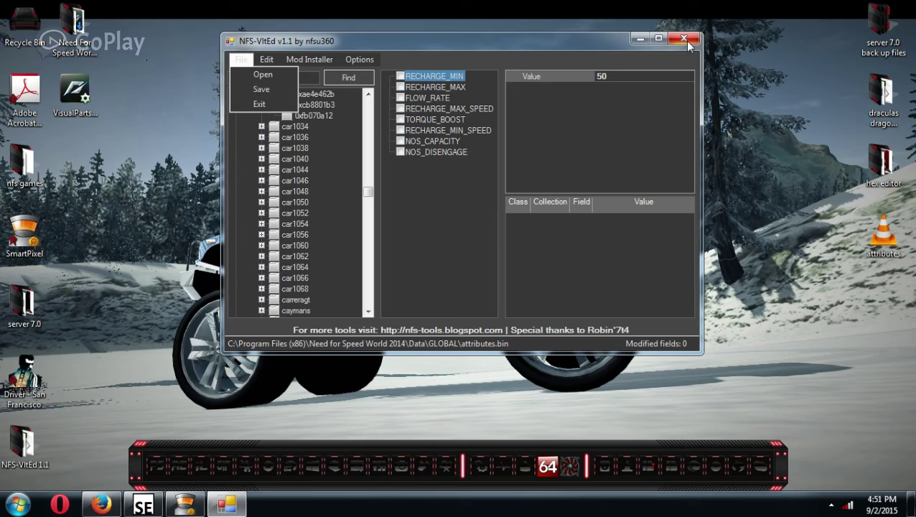
left_click(142, 504)
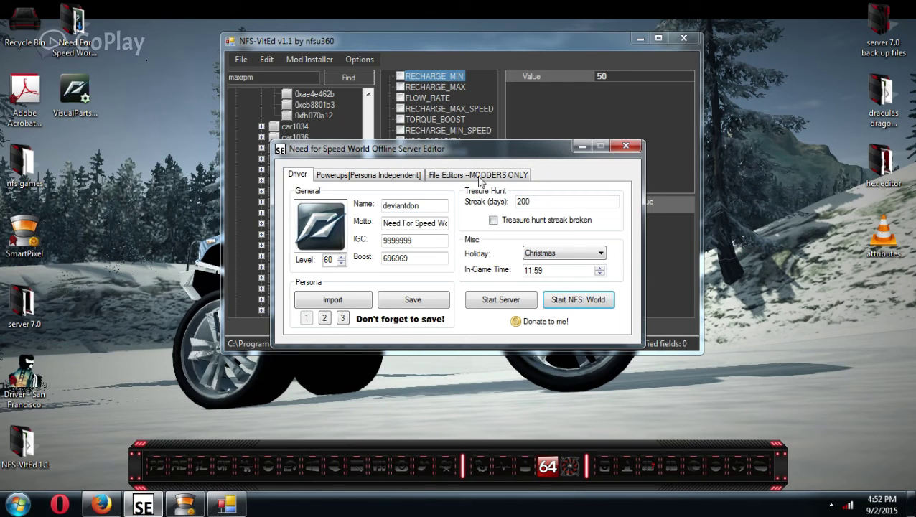
left_click(432, 46)
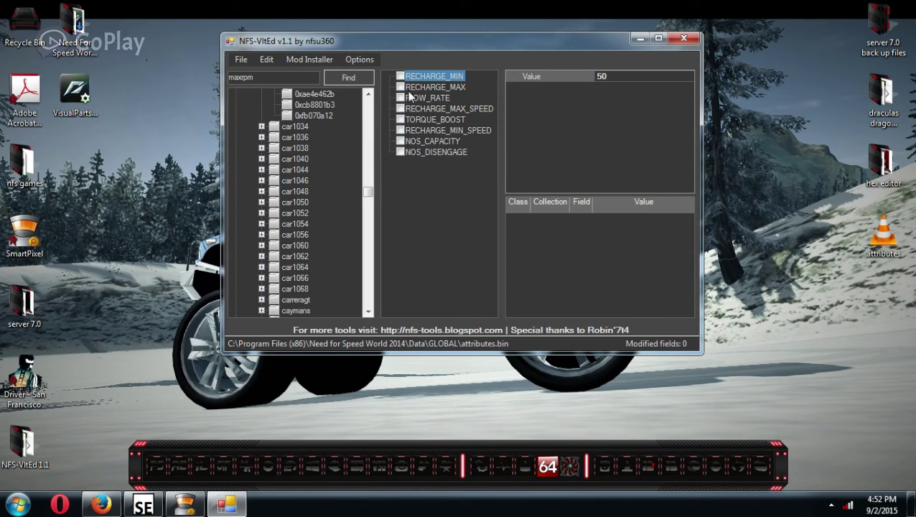
- Move from 997gt3 to the a3 car and inspect its WheelSpokeCount value of -5
mouse_move(220, 502)
left_click_drag(368, 192, 369, 121)
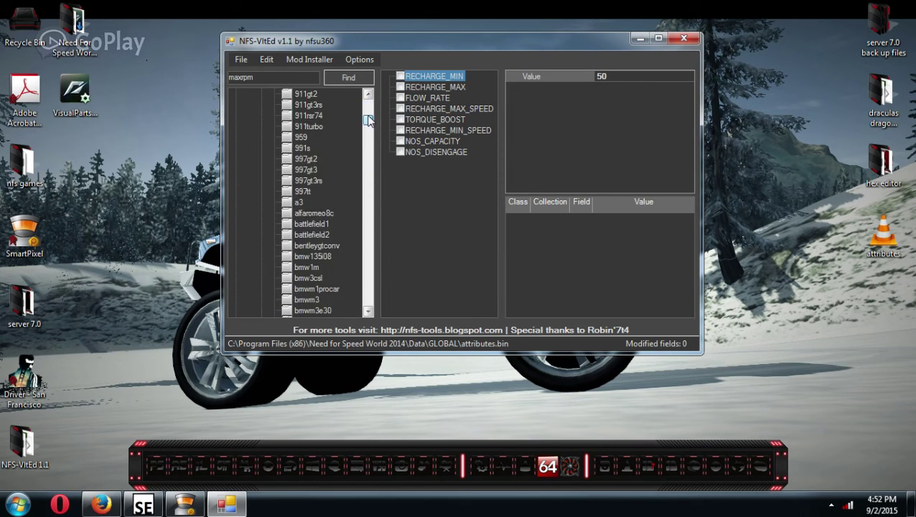
left_click(307, 169)
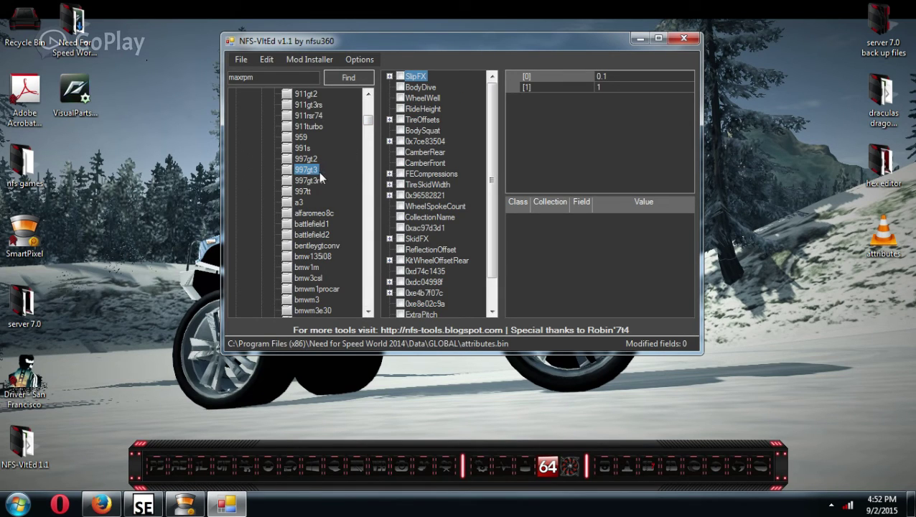
left_click(298, 202)
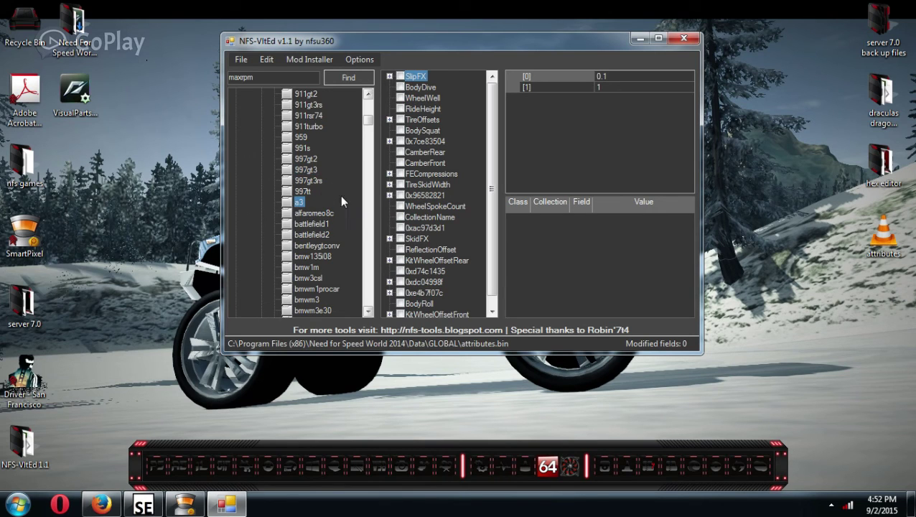
left_click(299, 203)
left_click(425, 206)
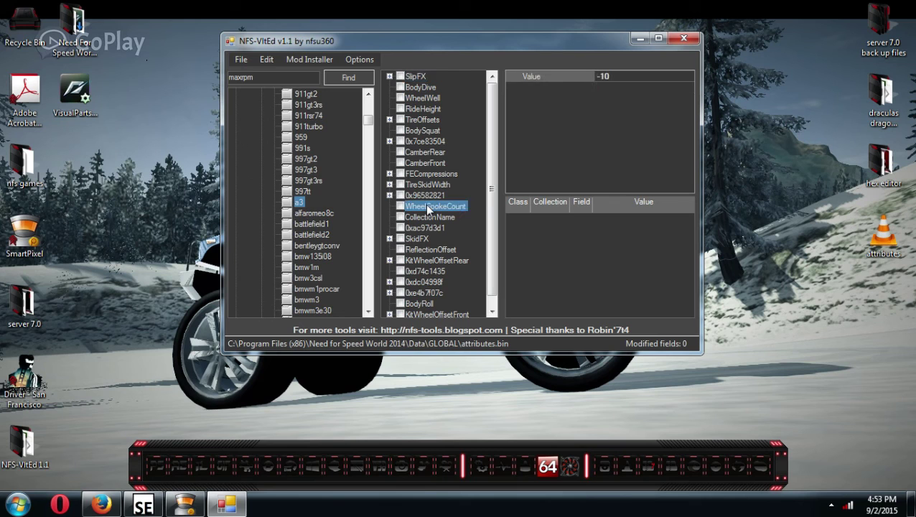
scroll(313, 175, "up", 15)
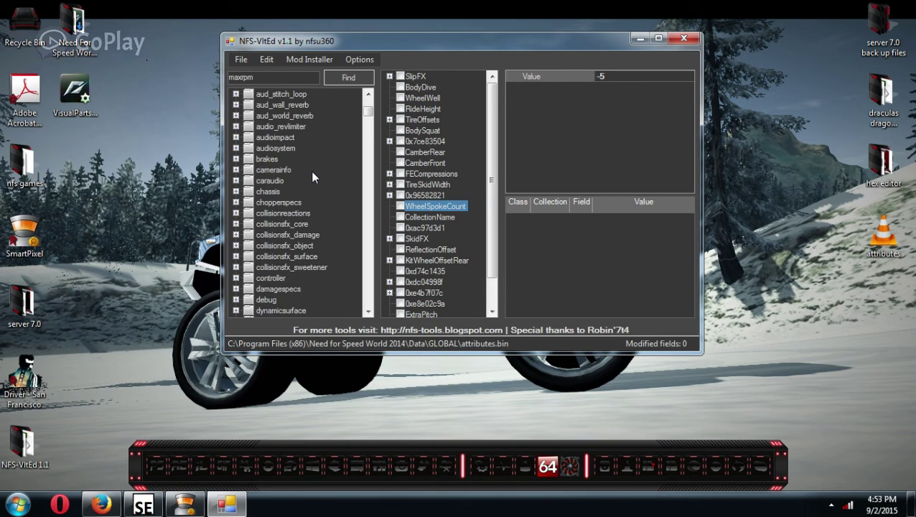
scroll(310, 170, "down", 12)
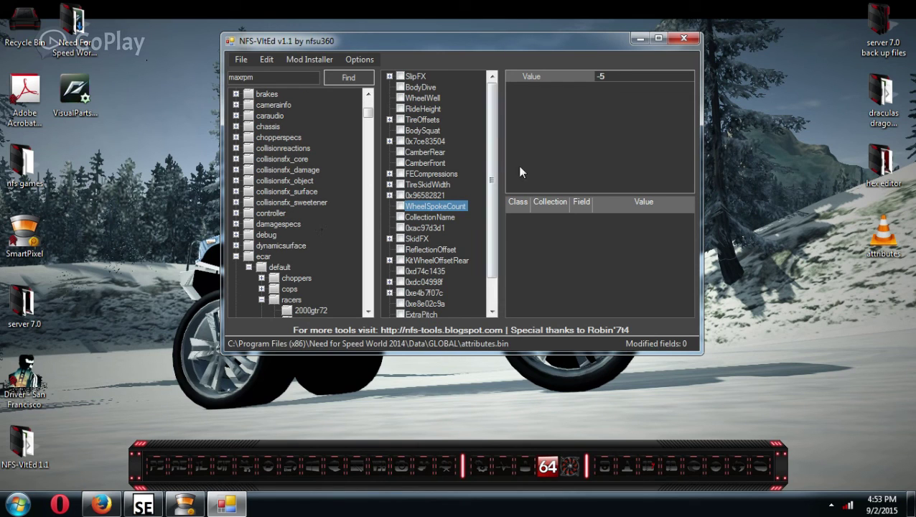
left_click(600, 77)
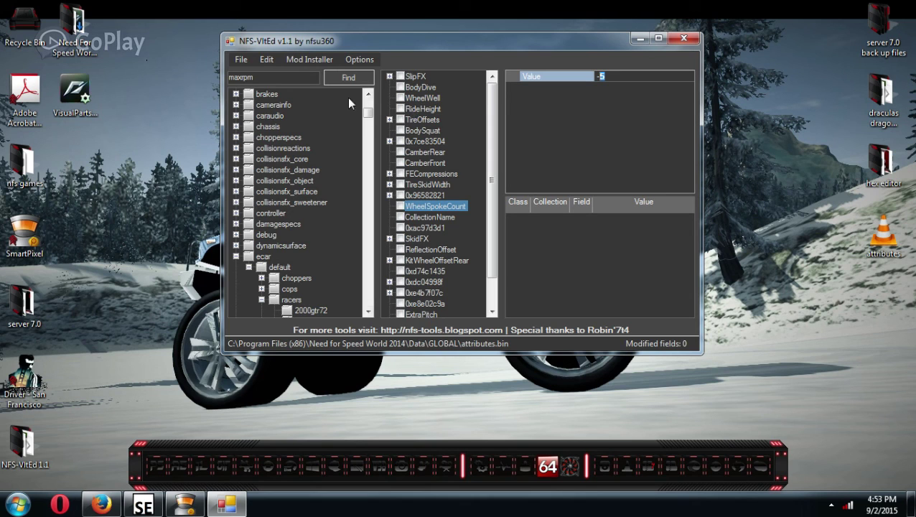
- Close NFS-VltEd and browse to the 'server 7.0 back up files\back up' folder in Explorer
left_click(686, 38)
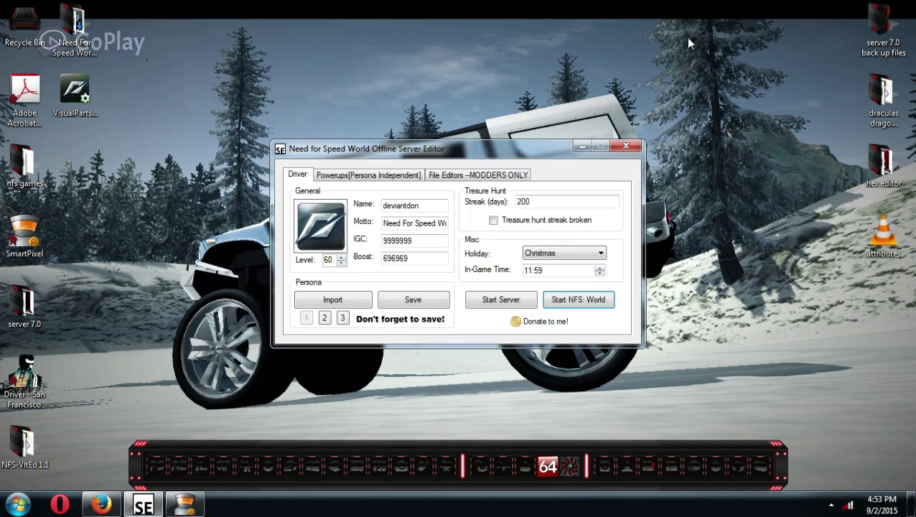
left_click(582, 147)
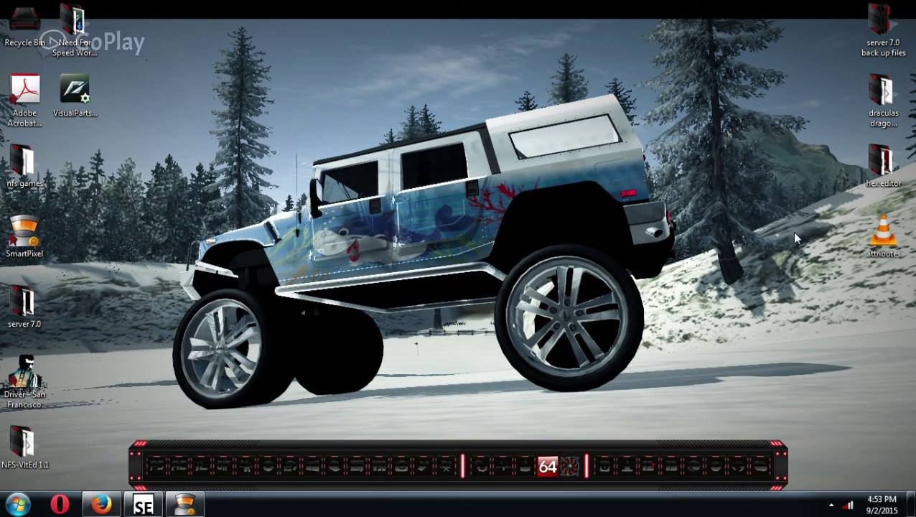
double_click(34, 323)
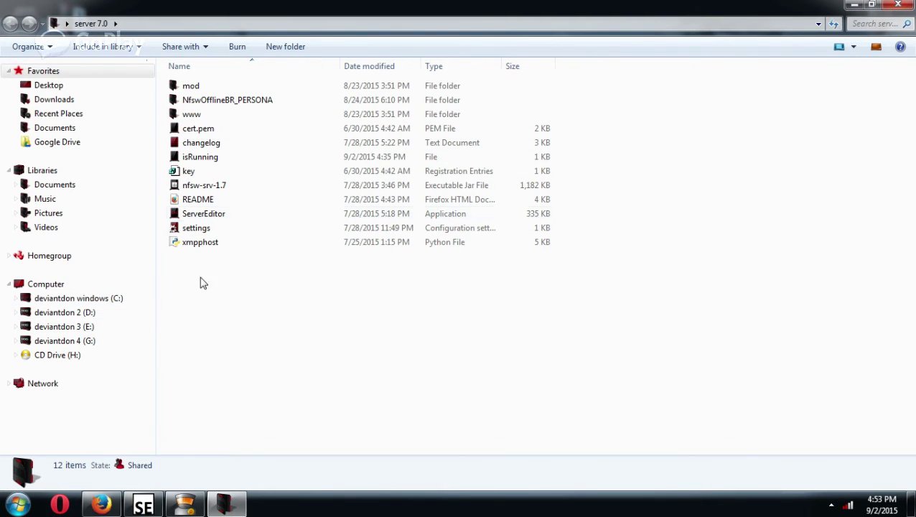
left_click(899, 6)
double_click(879, 20)
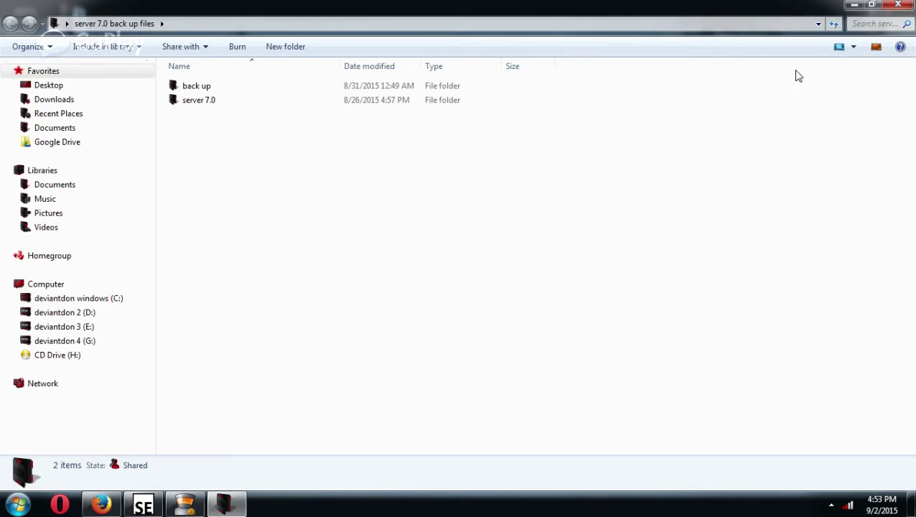
double_click(230, 89)
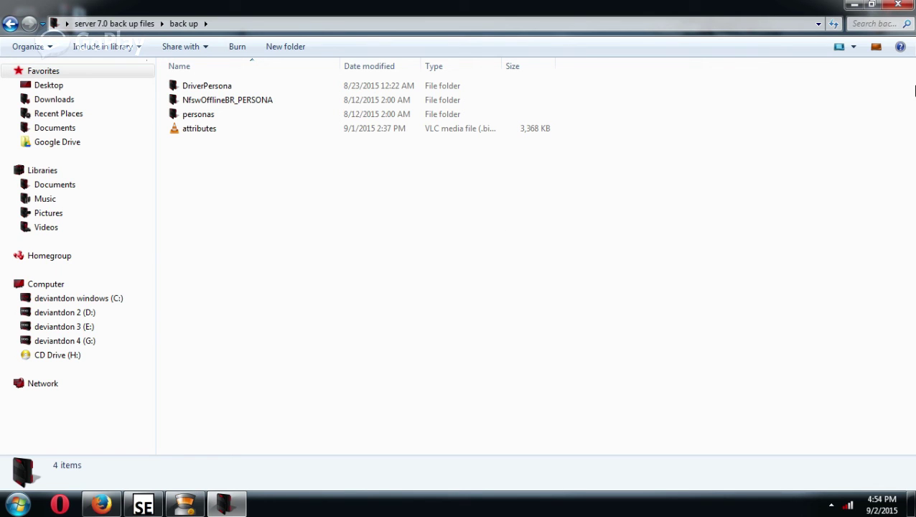
- Close the 'back up' folder window to show the desktop
left_click(897, 6)
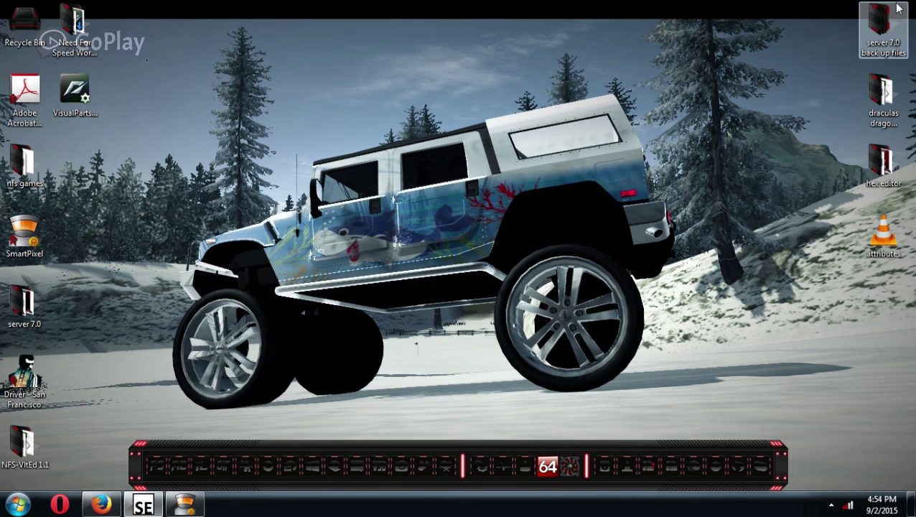